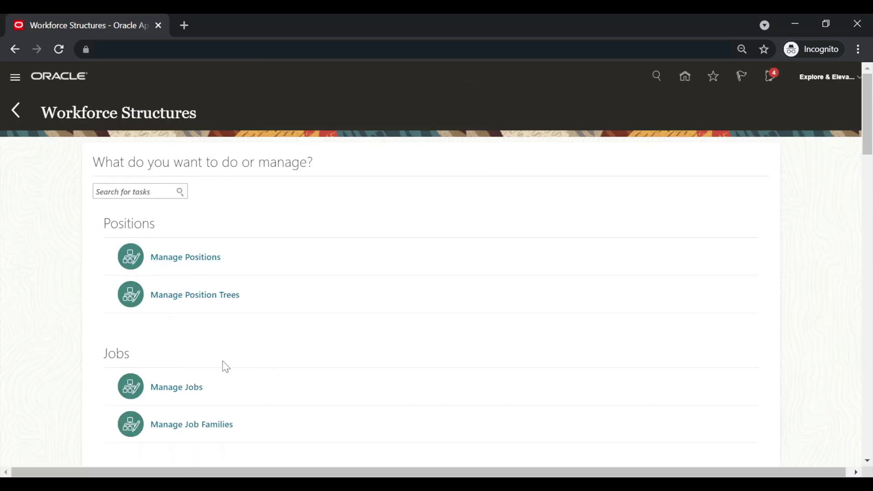
Open Manage Jobs and search for active jobs with the code EE
{"action": "left_click", "coordinate": [165, 396]}
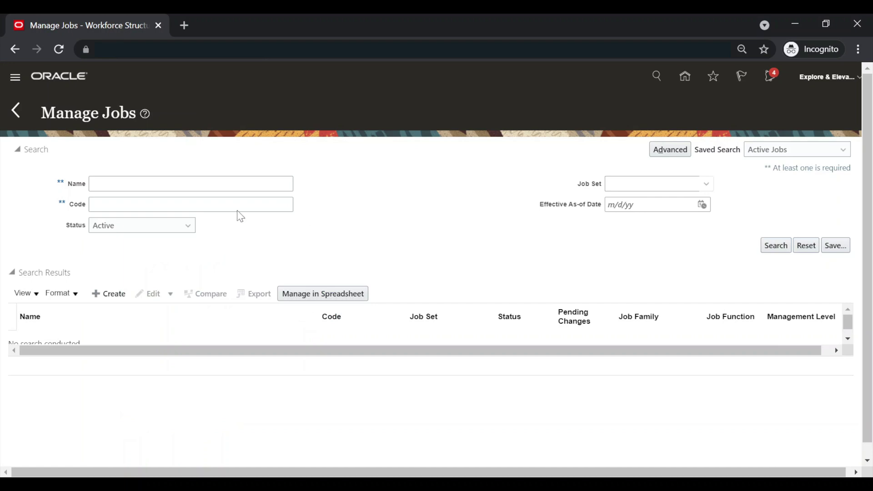
{"action": "left_click", "coordinate": [137, 203]}
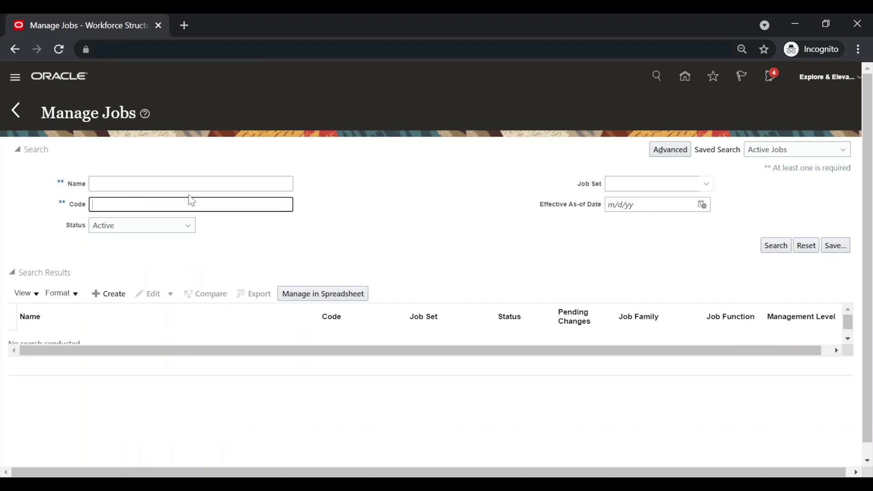
{"action": "type", "text": "EE"}
{"action": "left_click", "coordinate": [768, 246]}
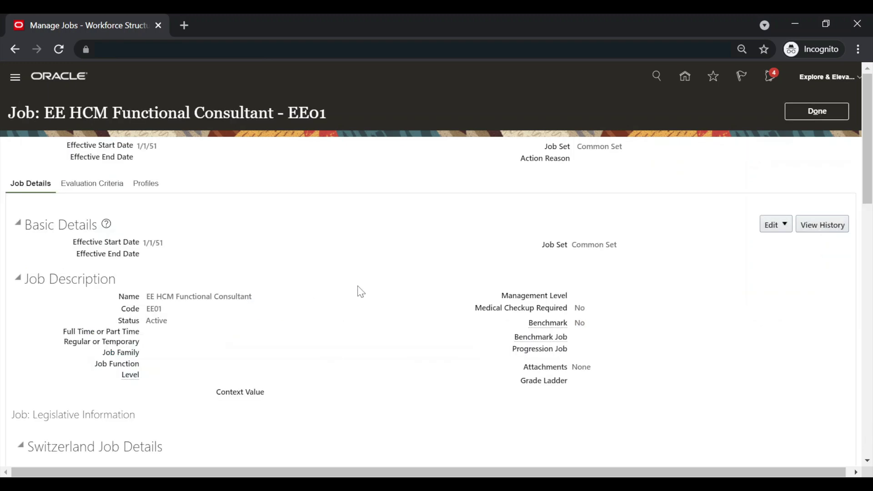
Review the valid grades of the EE HCM Functional Consultant job and return to the job search results
{"action": "scroll", "coordinate": [360, 292], "scroll_direction": "down", "scroll_amount": 15}
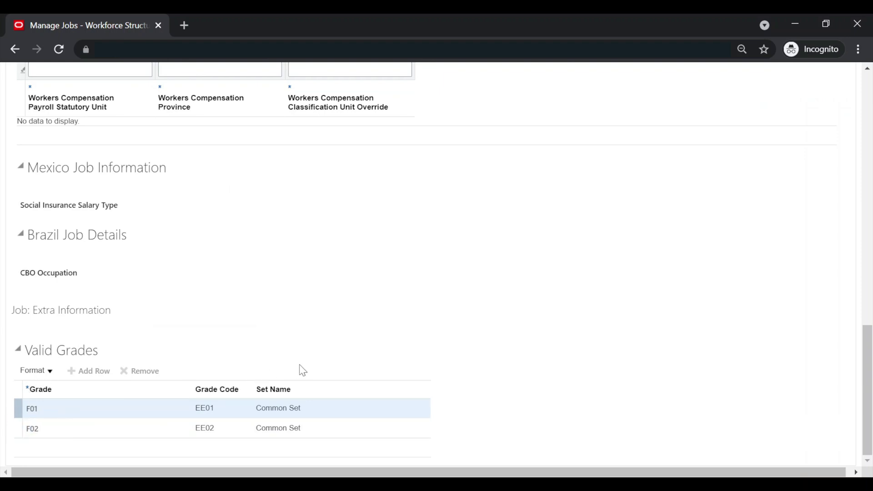
{"action": "scroll", "coordinate": [395, 354], "scroll_direction": "up", "scroll_amount": 15}
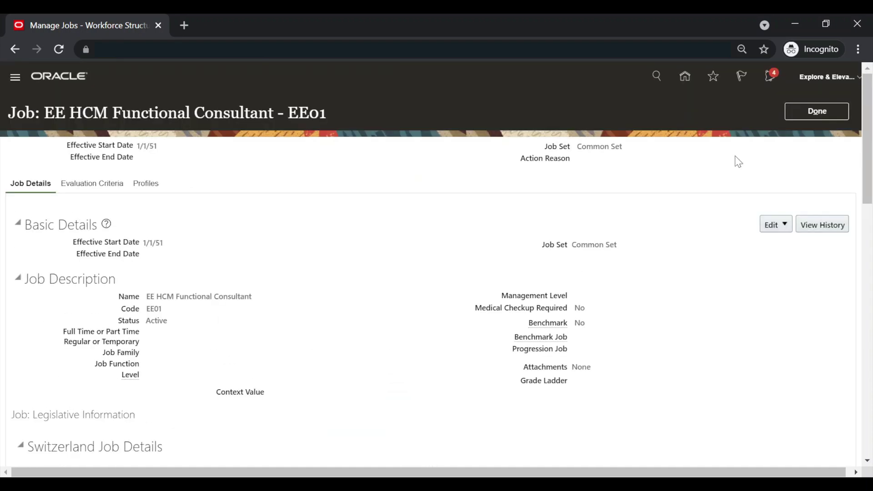
{"action": "left_click", "coordinate": [802, 119]}
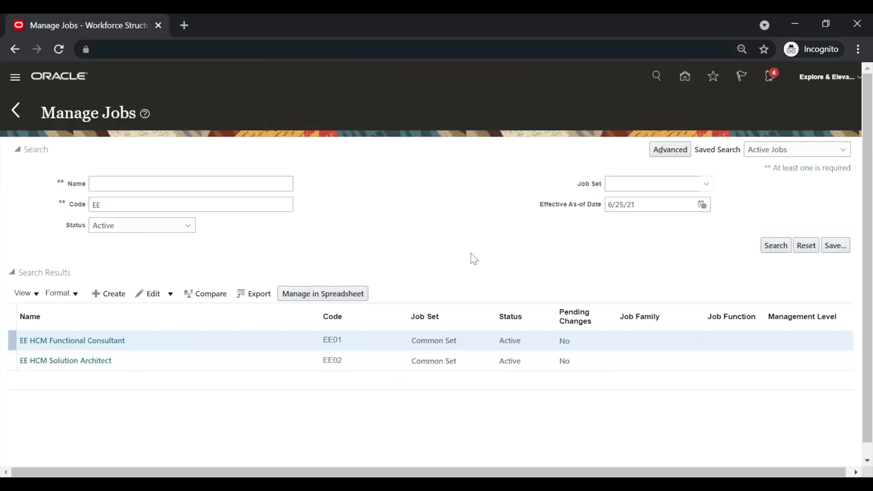
Open the EE HCM Solution Architect job, review its valid grades and return to the job search results
{"action": "left_click", "coordinate": [55, 367]}
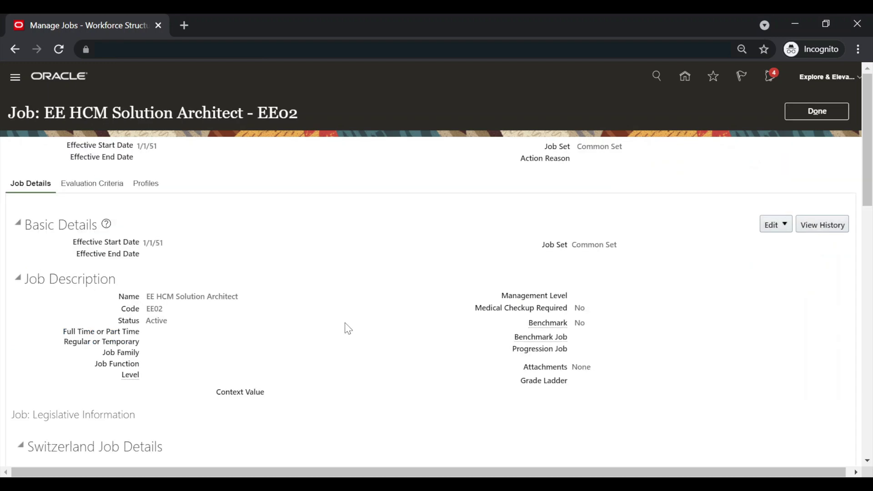
{"action": "scroll", "coordinate": [348, 328], "scroll_direction": "down", "scroll_amount": 15}
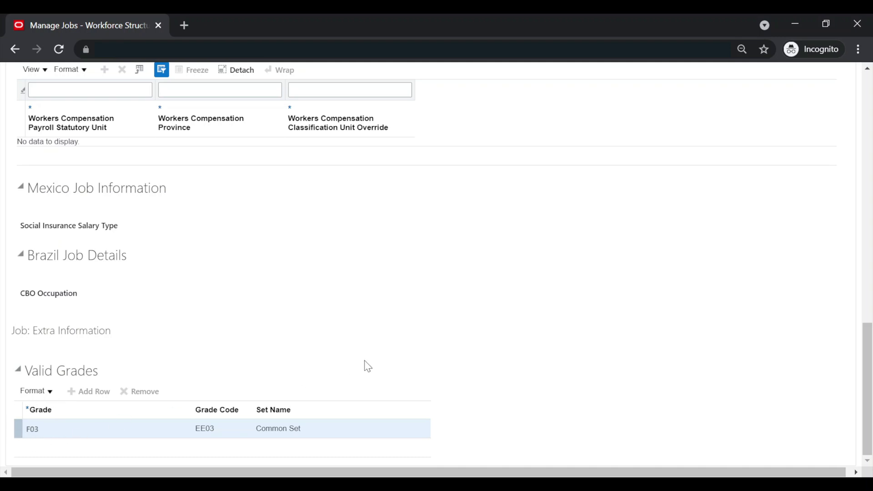
{"action": "scroll", "coordinate": [366, 364], "scroll_direction": "up", "scroll_amount": 15}
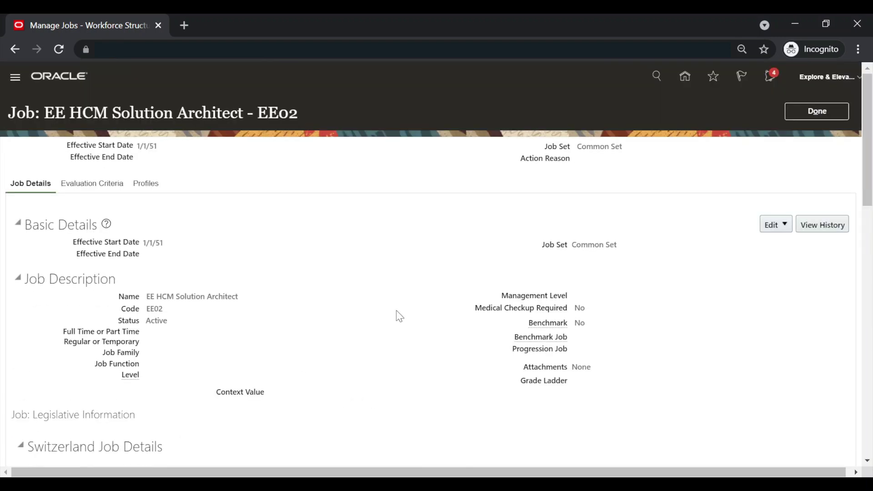
{"action": "left_click", "coordinate": [794, 113]}
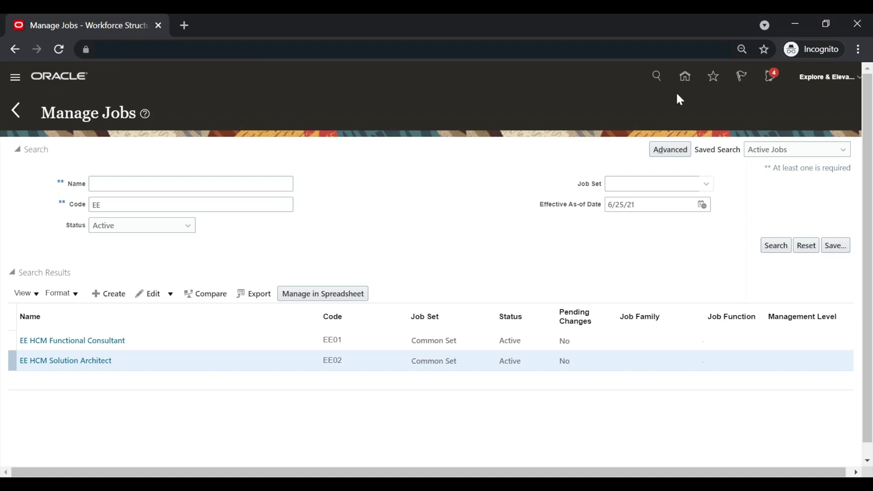
Go to Person Management, search for the employee by name and open the matching employment record
{"action": "left_click", "coordinate": [686, 77]}
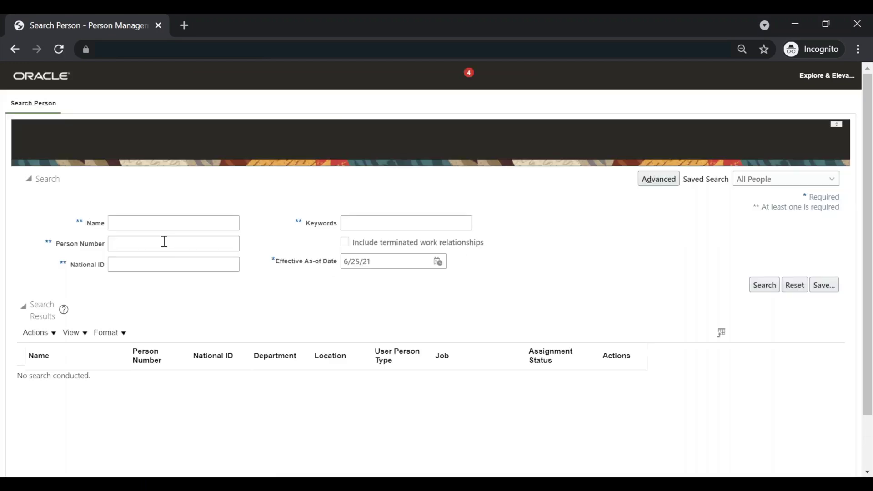
{"action": "left_click", "coordinate": [145, 224]}
{"action": "type", "text": "Bharat"}
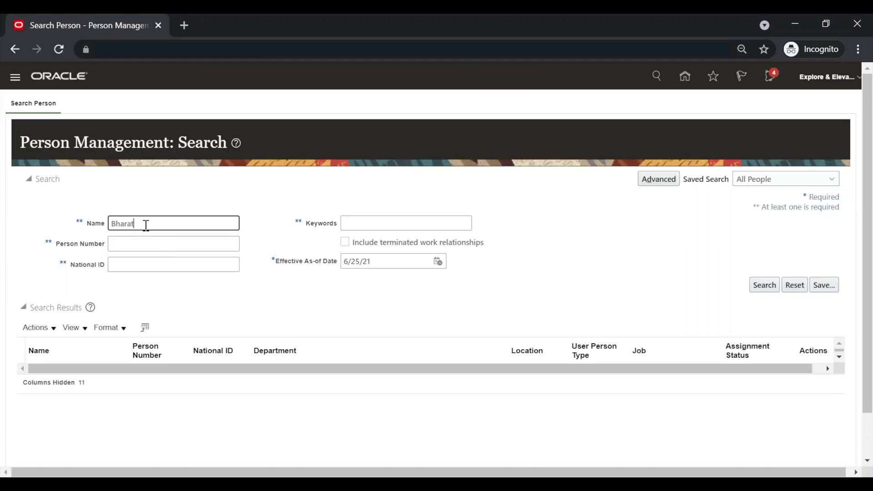
{"action": "key", "text": "Return"}
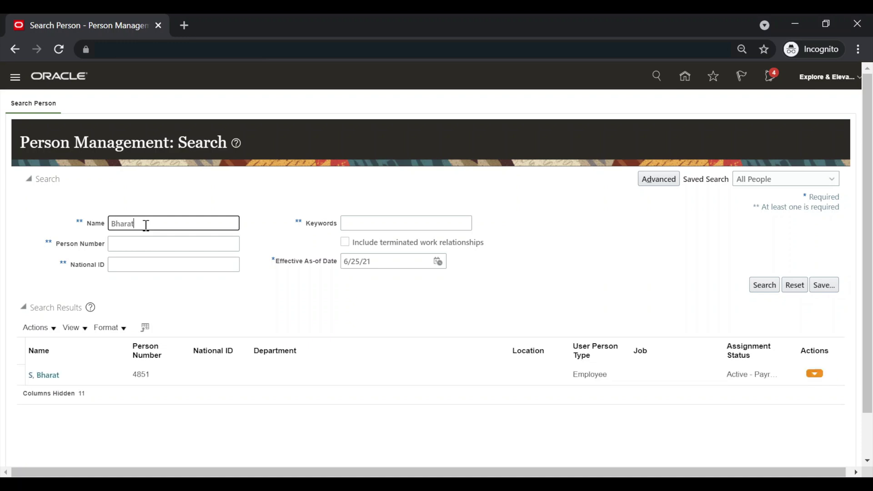
{"action": "left_click", "coordinate": [39, 375]}
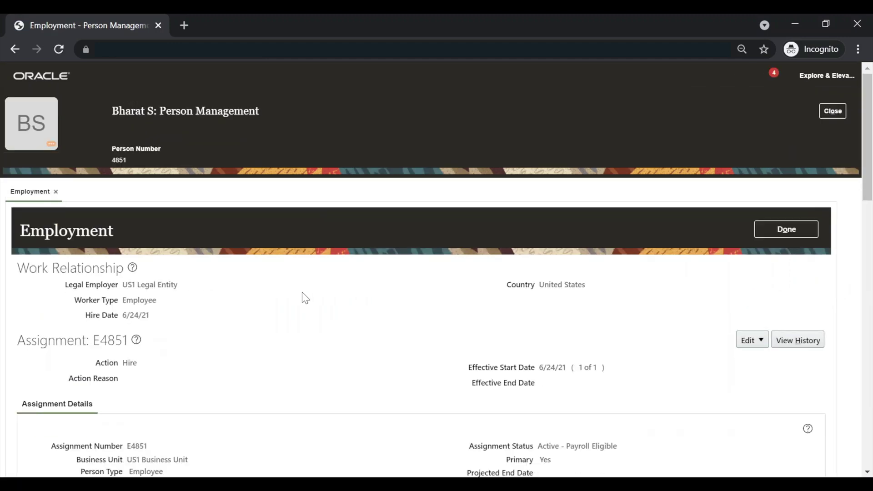
Start a correction of the employee's assignment, keeping Hire as the action and no action reason
{"action": "scroll", "coordinate": [384, 316], "scroll_direction": "down", "scroll_amount": 2}
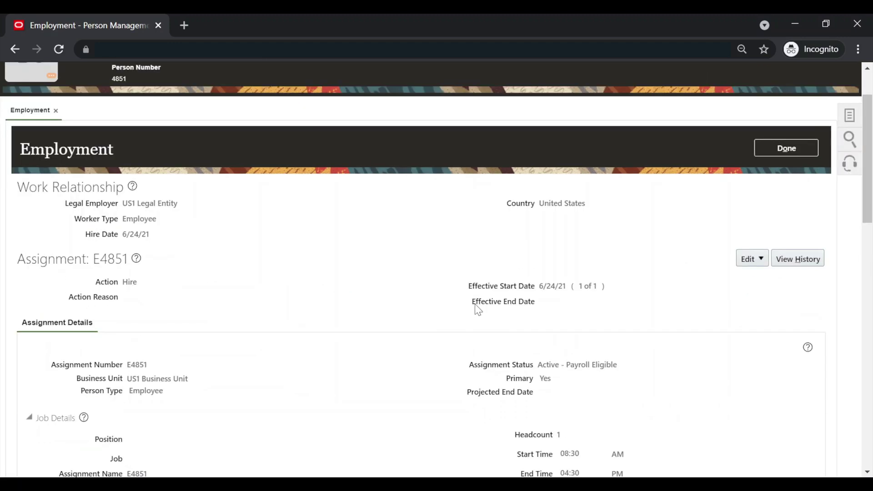
{"action": "left_click", "coordinate": [754, 266]}
{"action": "left_click", "coordinate": [768, 291]}
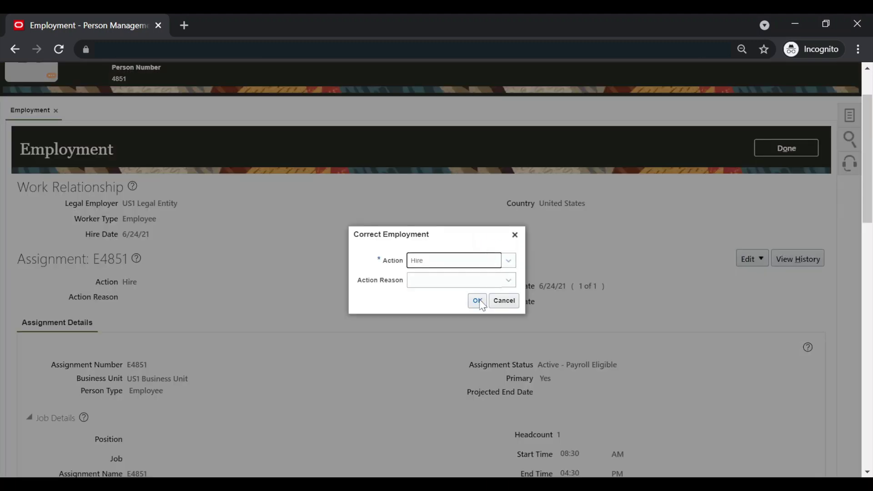
{"action": "left_click", "coordinate": [477, 300]}
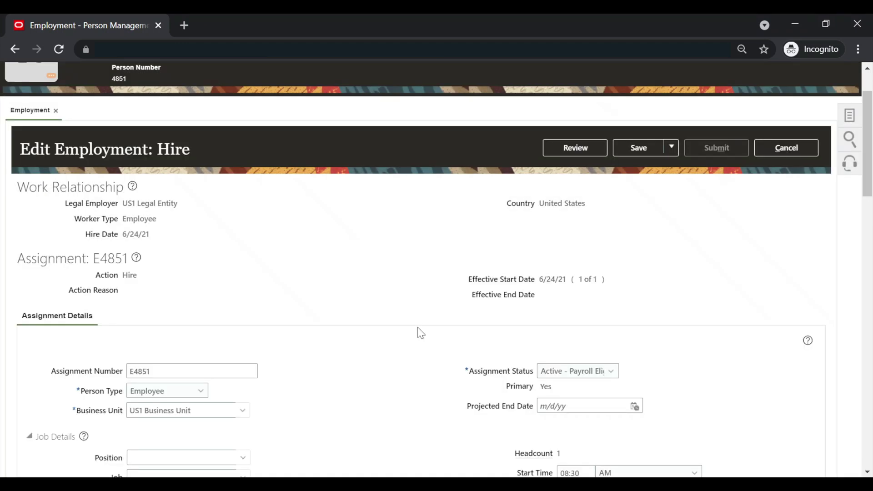
Set the assignment's job to EE HCM Functional Consultant
{"action": "scroll", "coordinate": [421, 333], "scroll_direction": "down", "scroll_amount": 5}
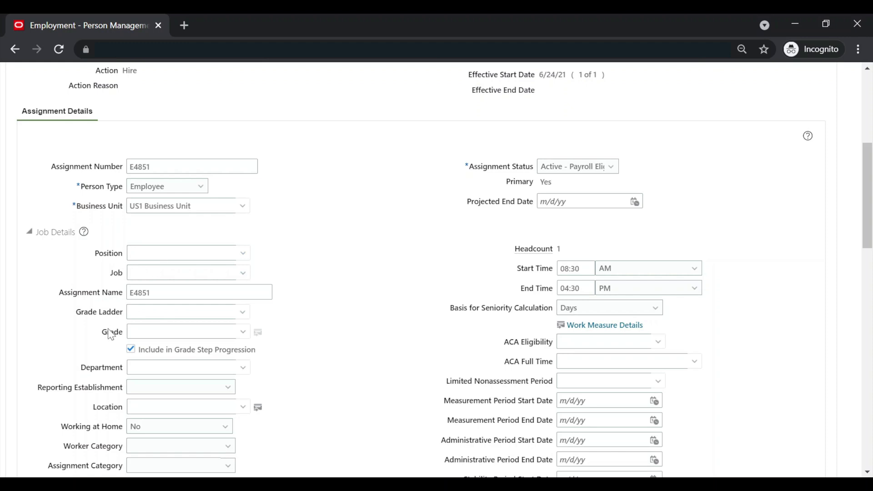
{"action": "left_click", "coordinate": [155, 274]}
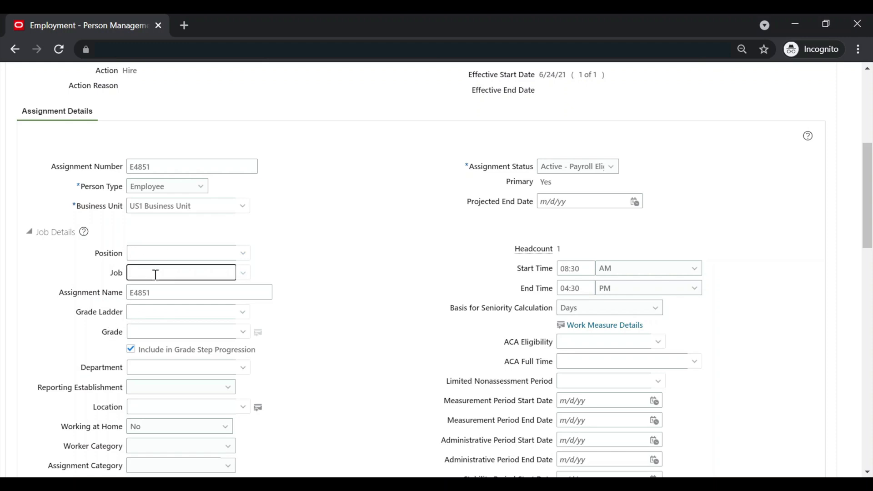
{"action": "type", "text": "EE"}
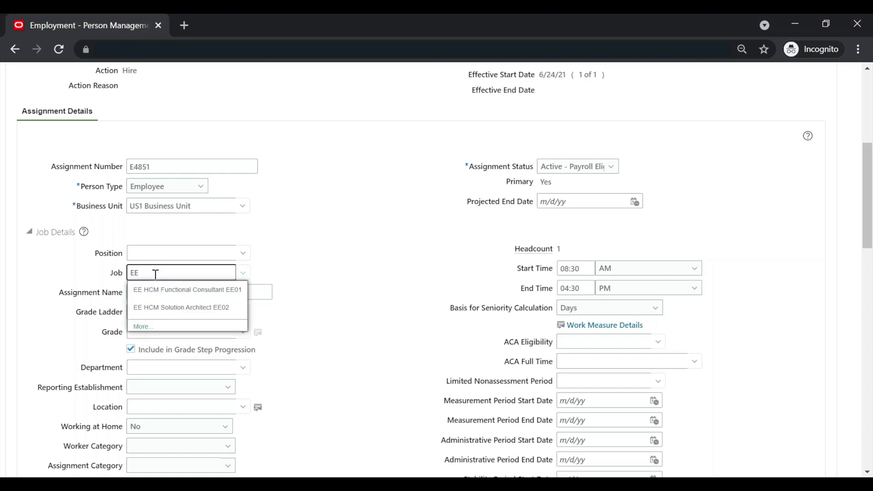
{"action": "left_click", "coordinate": [170, 290]}
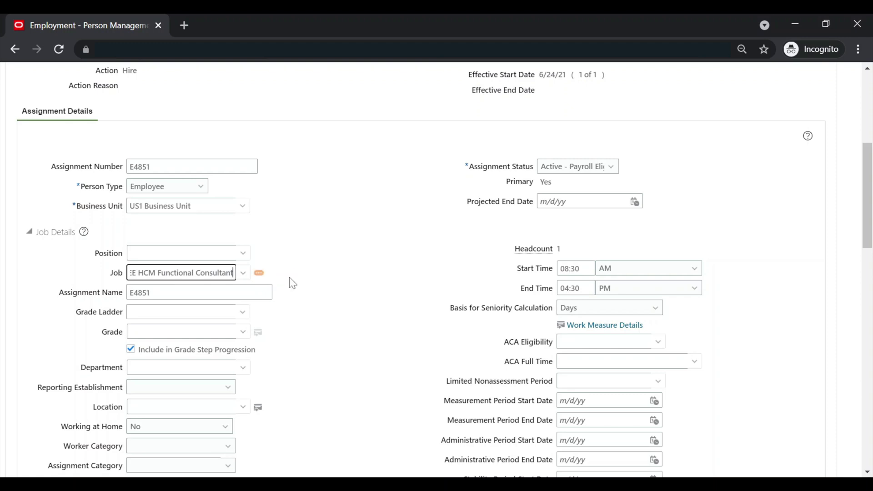
Examine the grades offered for the job, run an advanced grade search with Code "Does not equal" XX, and close it without selecting one
{"action": "left_click", "coordinate": [243, 332]}
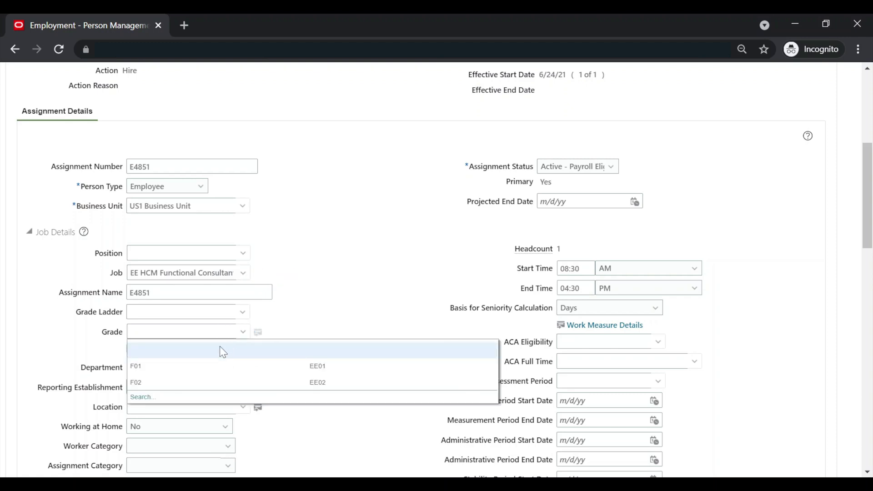
{"action": "left_click", "coordinate": [142, 396]}
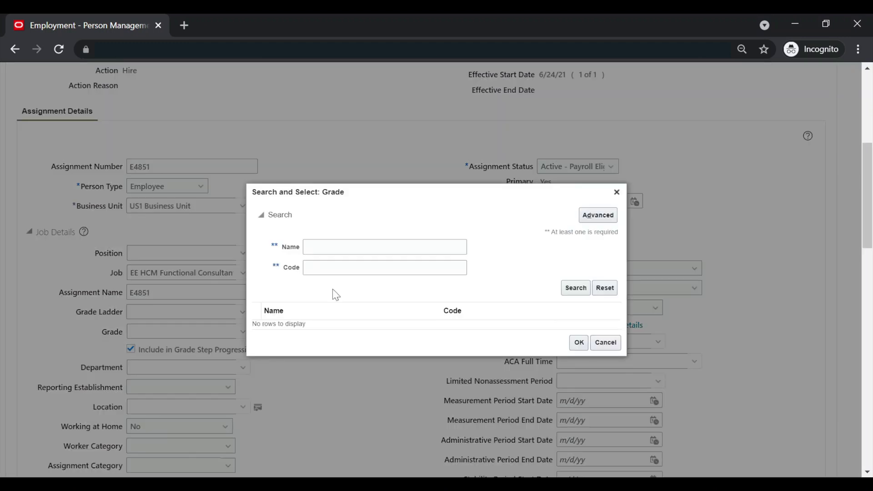
{"action": "left_click", "coordinate": [598, 215]}
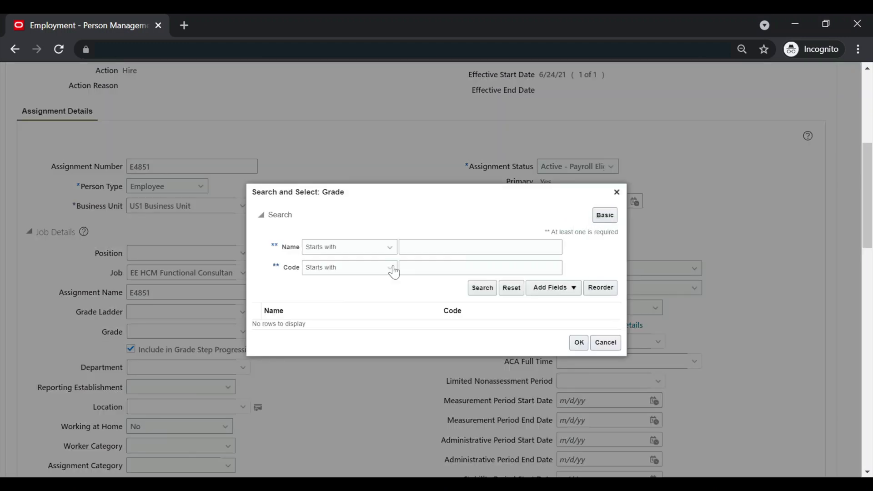
{"action": "left_click", "coordinate": [392, 270]}
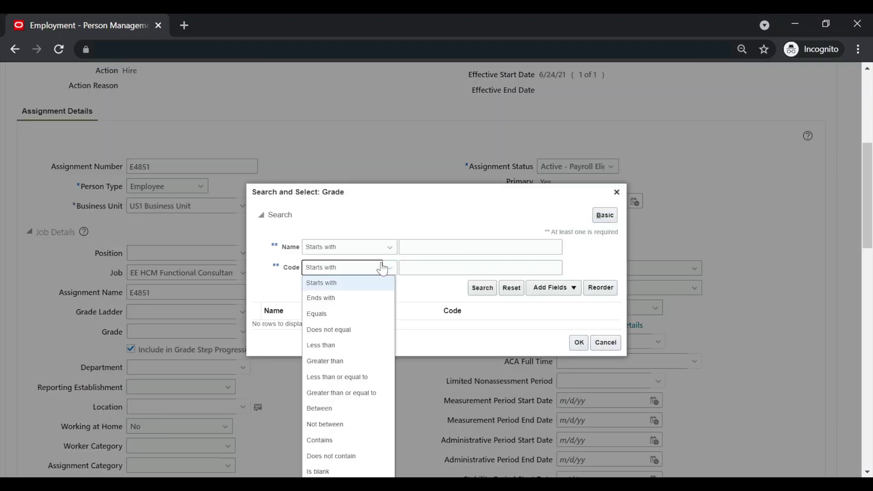
{"action": "left_click", "coordinate": [334, 330]}
{"action": "left_click", "coordinate": [434, 268]}
{"action": "type", "text": "X"}
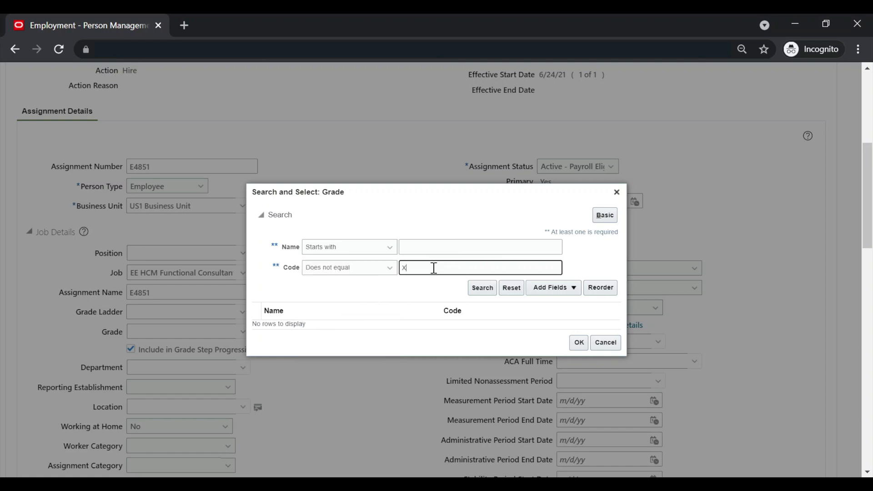
{"action": "type", "text": "X"}
{"action": "left_click", "coordinate": [475, 288]}
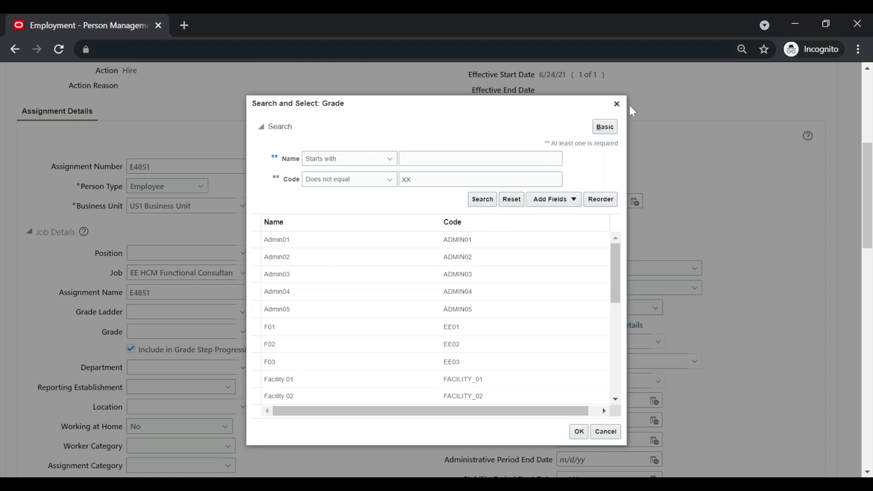
{"action": "left_click", "coordinate": [617, 104]}
Change the assignment's job to EE HCM Solution Architect
{"action": "left_click", "coordinate": [176, 267]}
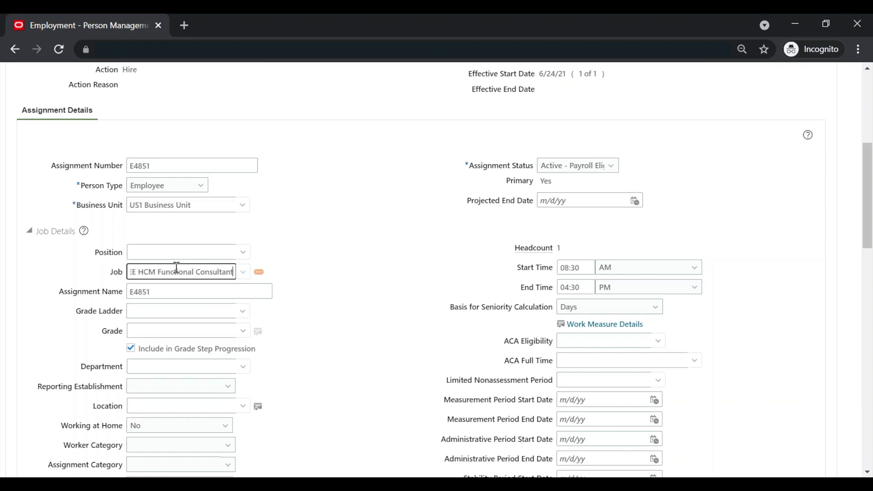
{"action": "key", "text": "ctrl+a"}
{"action": "type", "text": "EE"}
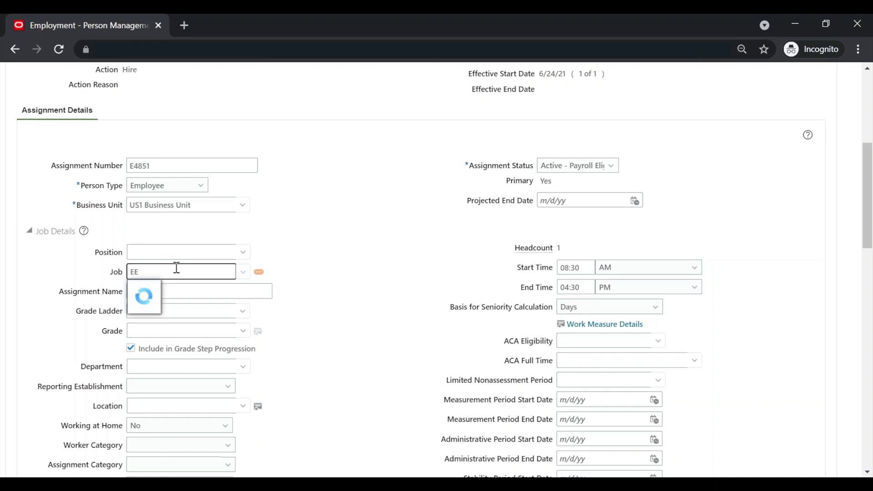
{"action": "left_click", "coordinate": [190, 308]}
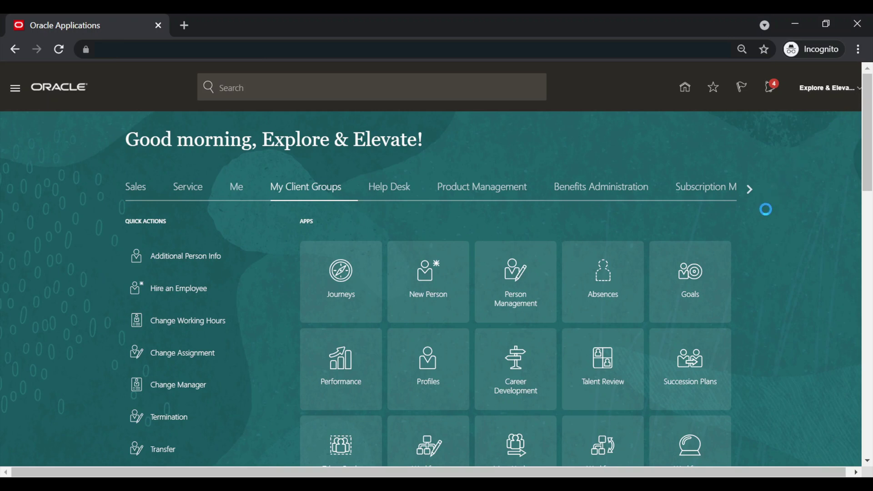
In Setup and Maintenance, search the tasks for "Manage Administrator Pro" and open Manage Administrator Profile Values
{"action": "left_click", "coordinate": [686, 248]}
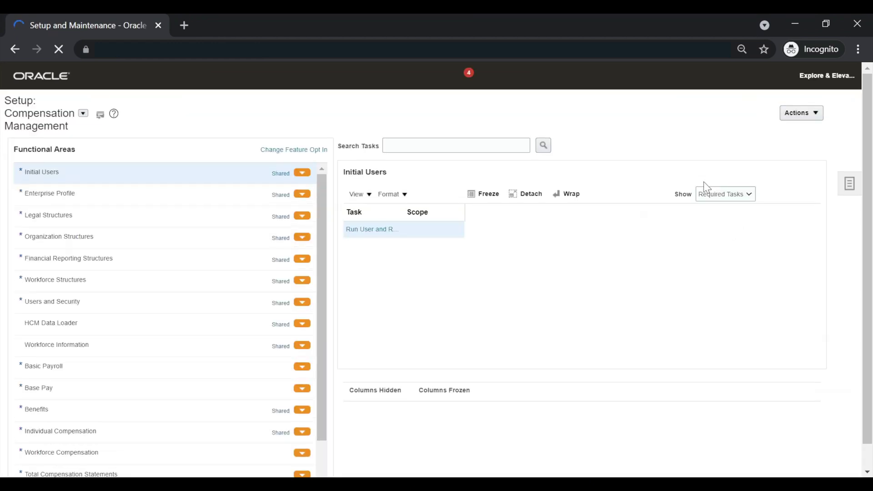
{"action": "left_click", "coordinate": [845, 187]}
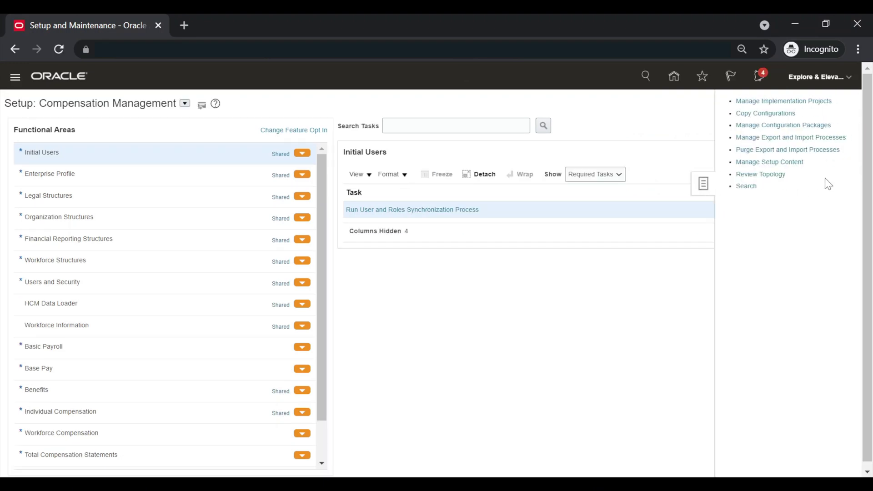
{"action": "left_click", "coordinate": [750, 188]}
{"action": "left_click", "coordinate": [222, 127]}
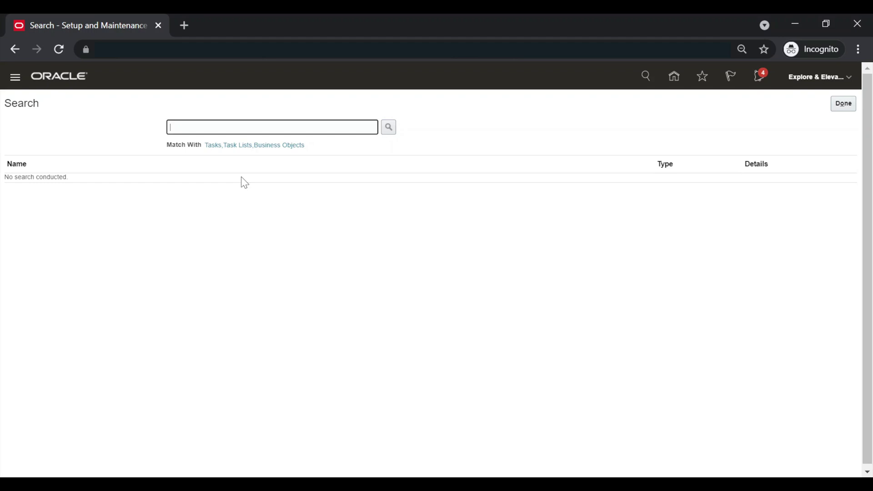
{"action": "type", "text": "Manage Administrator Pro"}
{"action": "key", "text": "Return"}
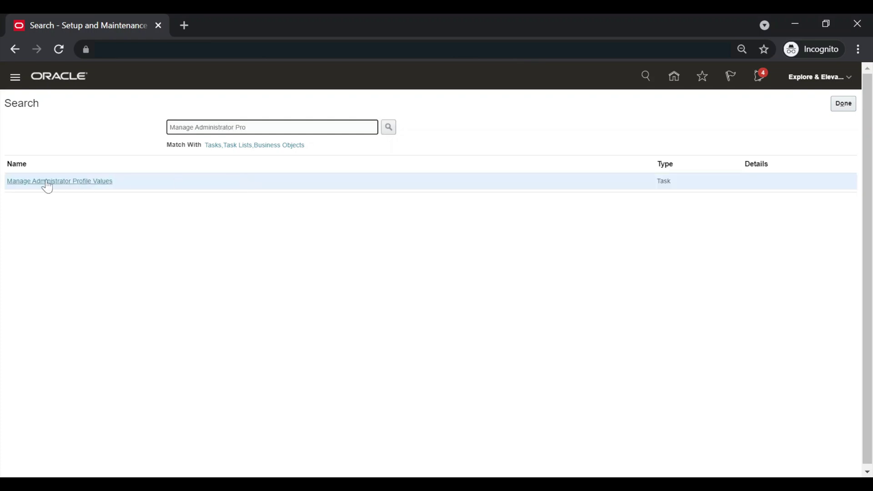
{"action": "left_click", "coordinate": [41, 181]}
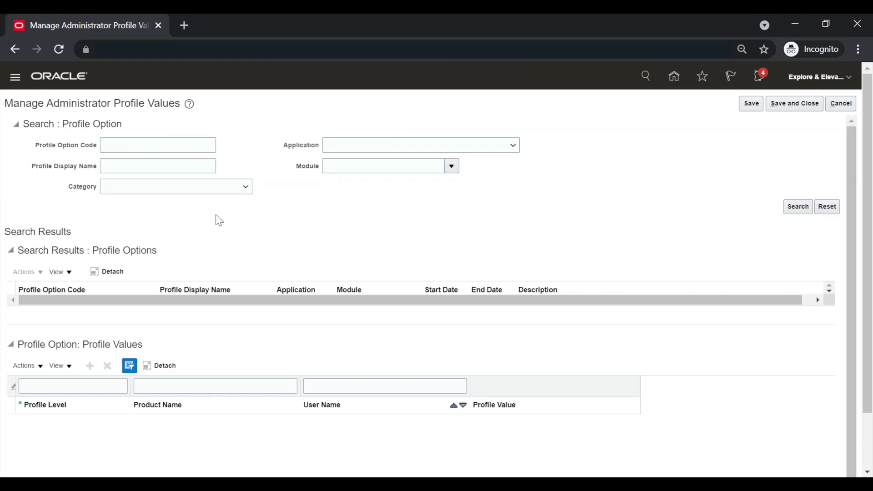
Search the profile options for display name PER_ENFORCE
{"action": "left_click", "coordinate": [154, 165]}
{"action": "type", "text": "P"}
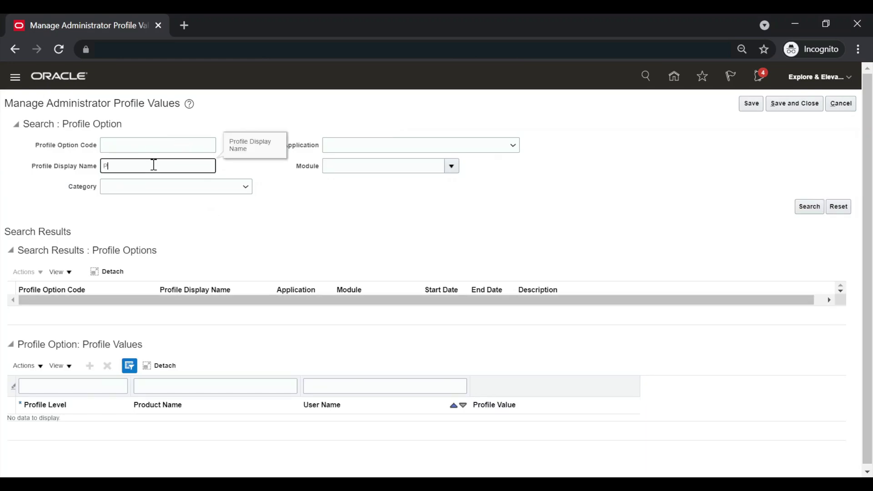
{"action": "type", "text": "ER_ENFORCE"}
{"action": "key", "text": "Return"}
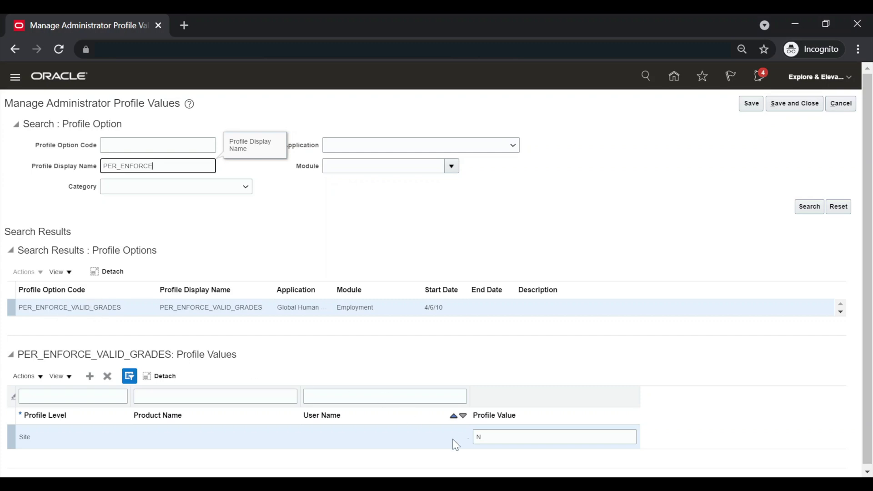
Set the site-level profile value of PER_ENFORCE_VALID_GRADES to Y, then save and close the profile values
{"action": "left_click", "coordinate": [495, 437]}
{"action": "type", "text": "Y"}
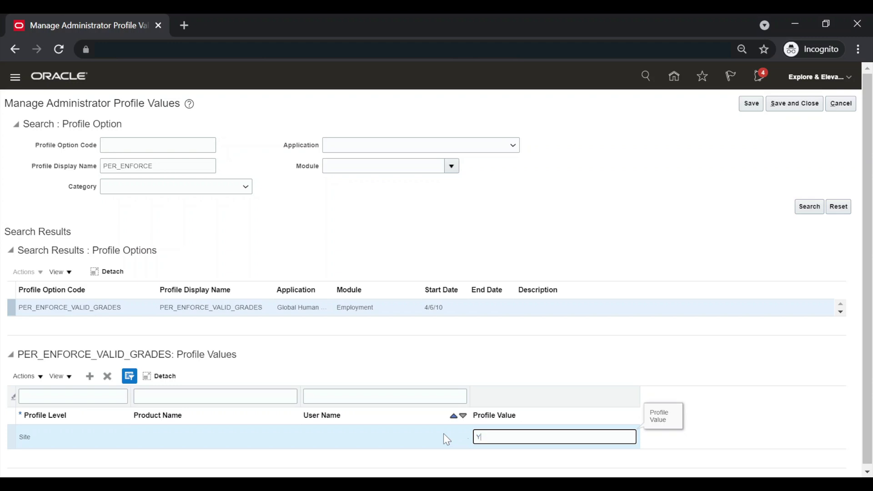
{"action": "left_click", "coordinate": [794, 104]}
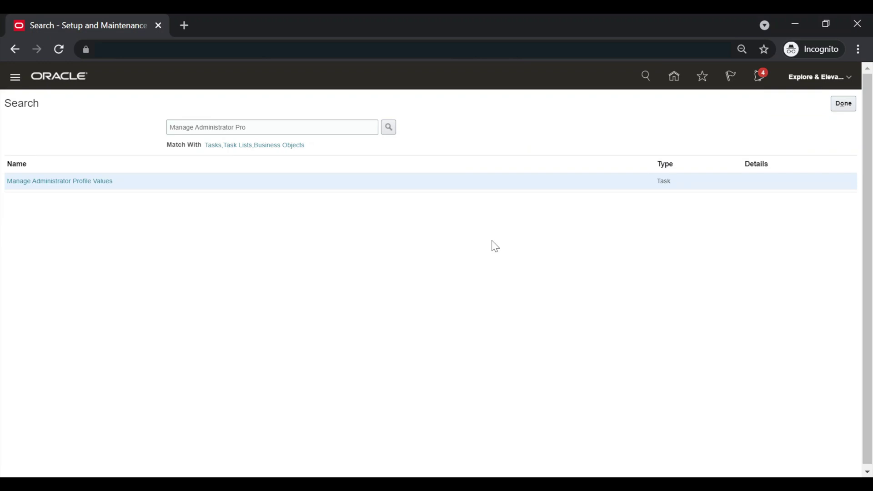
Return to the home page, search Person Management for the employee by name, and open the employee's employment record
{"action": "left_click", "coordinate": [674, 81]}
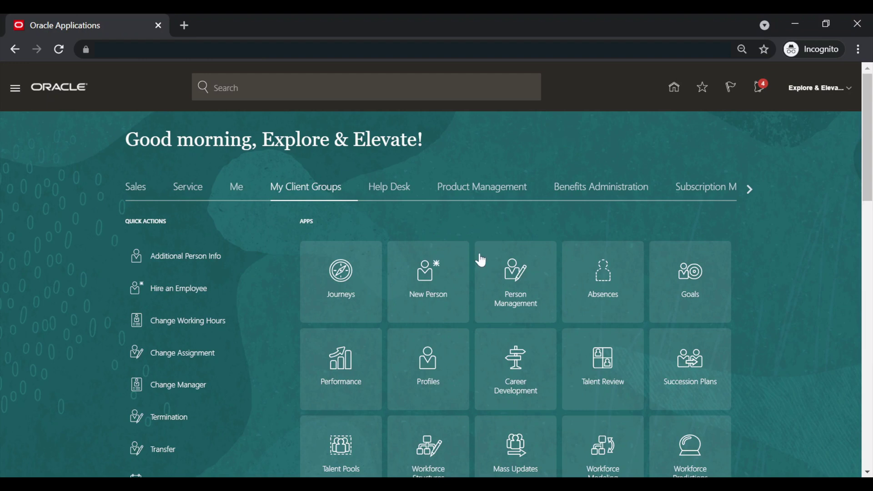
{"action": "left_click", "coordinate": [516, 296]}
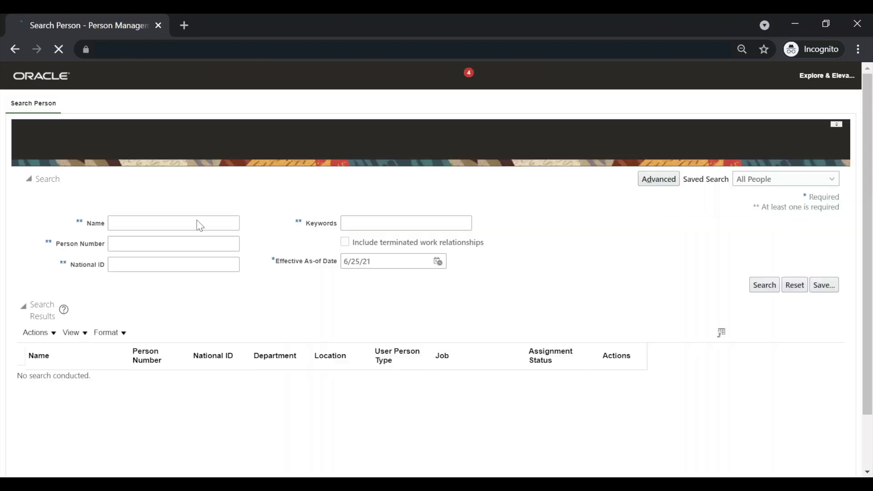
{"action": "left_click", "coordinate": [154, 223]}
{"action": "type", "text": "Bharat"}
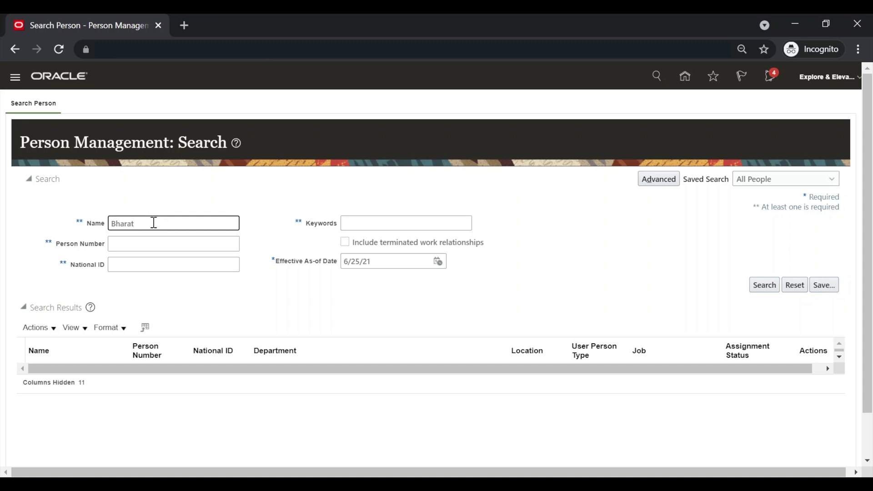
{"action": "key", "text": "Return"}
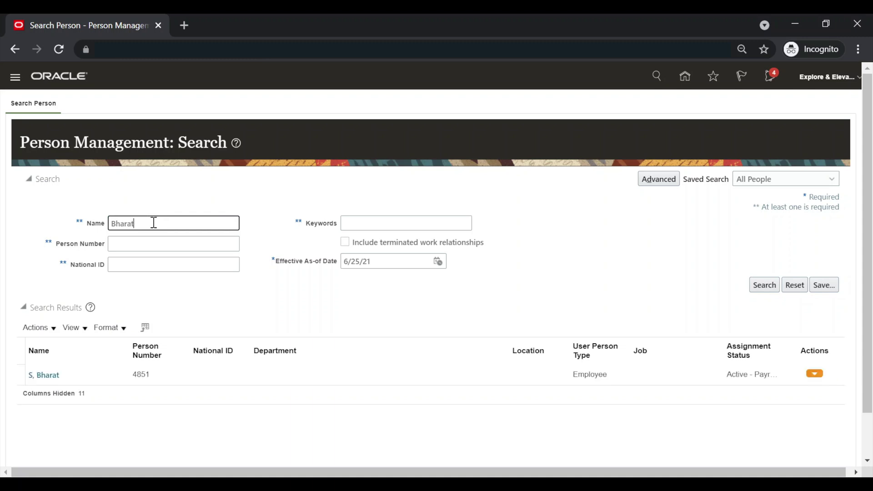
{"action": "left_click", "coordinate": [46, 375]}
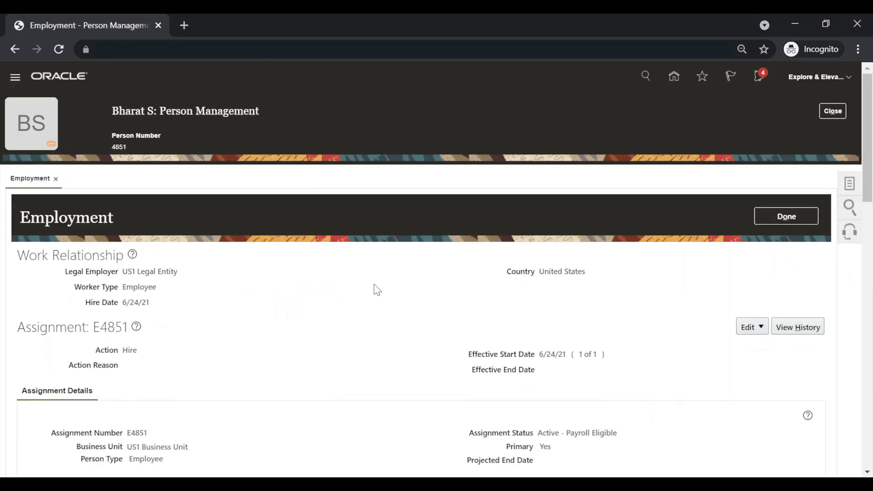
Start correcting the employee's assignment, keeping Hire as the action
{"action": "left_click", "coordinate": [744, 329]}
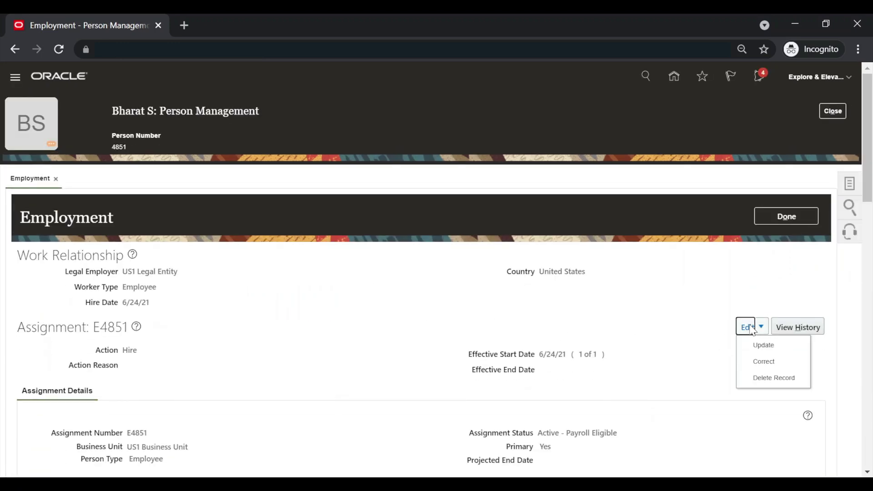
{"action": "left_click", "coordinate": [769, 362]}
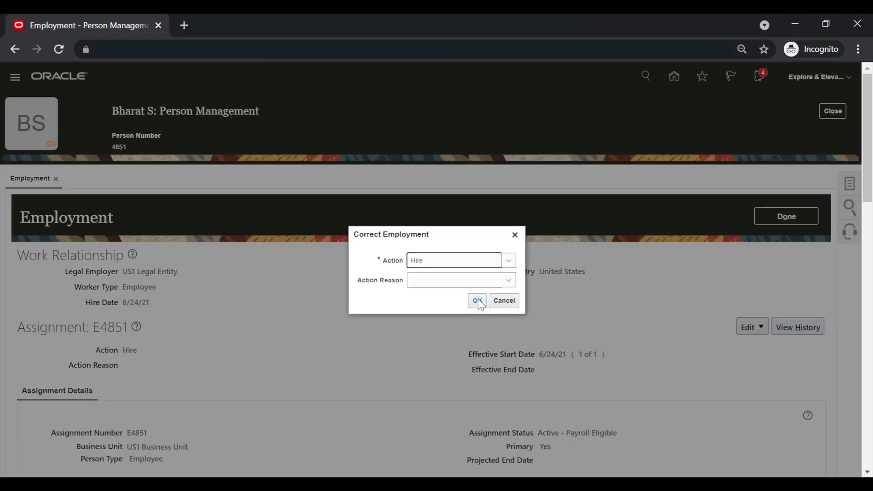
{"action": "left_click", "coordinate": [477, 301]}
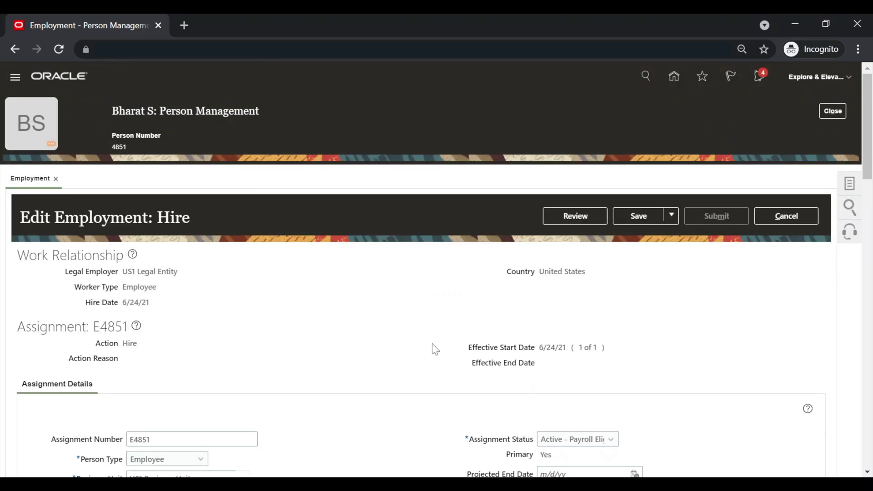
Set the assignment's job to EE HCM Functional Consultant
{"action": "scroll", "coordinate": [434, 349], "scroll_direction": "down", "scroll_amount": 7}
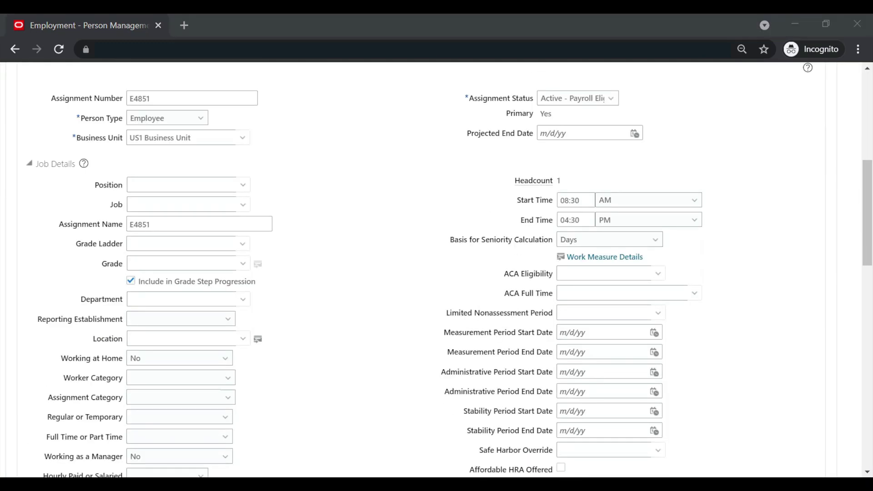
{"action": "left_click", "coordinate": [199, 203]}
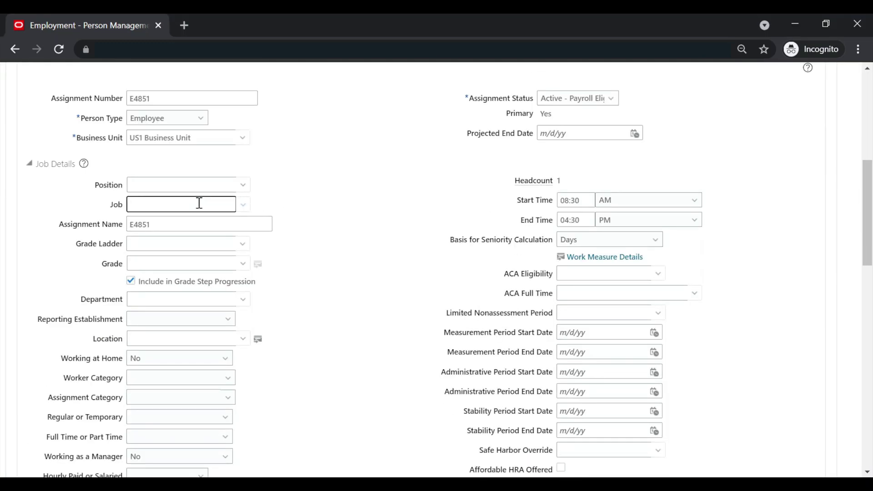
{"action": "type", "text": "EE HCM"}
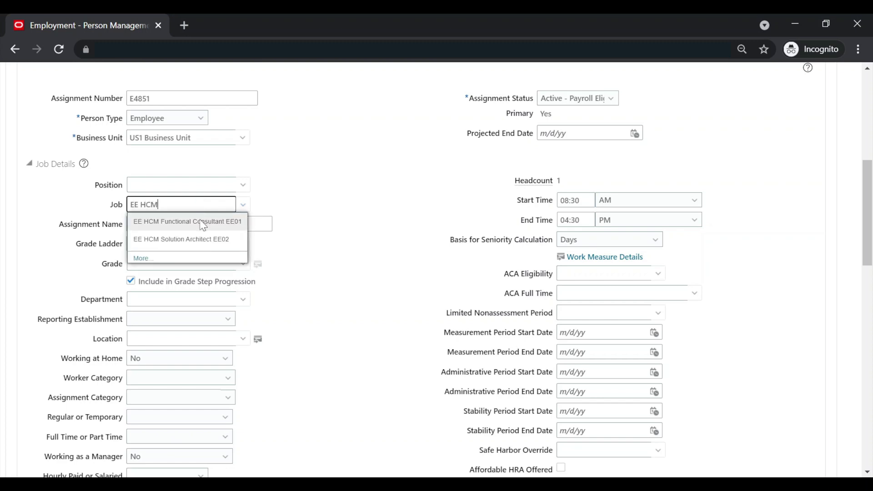
{"action": "left_click", "coordinate": [209, 221]}
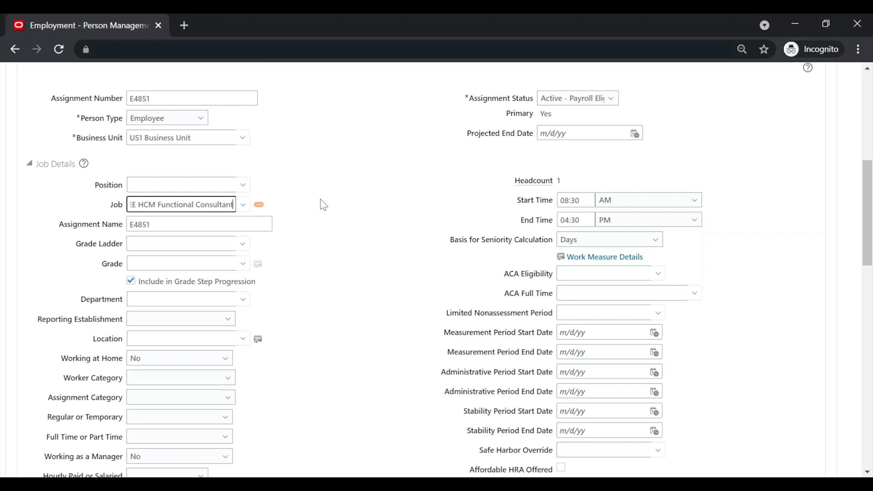
Examine the grades offered for the Functional Consultant job, run an advanced search with Grade Code "Does not equal" XX, and close it without selecting one
{"action": "left_click", "coordinate": [244, 263]}
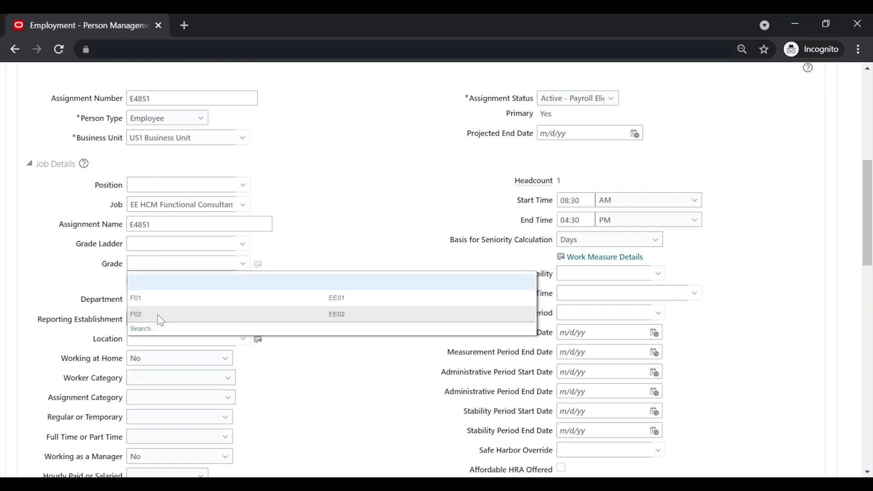
{"action": "left_click", "coordinate": [138, 328]}
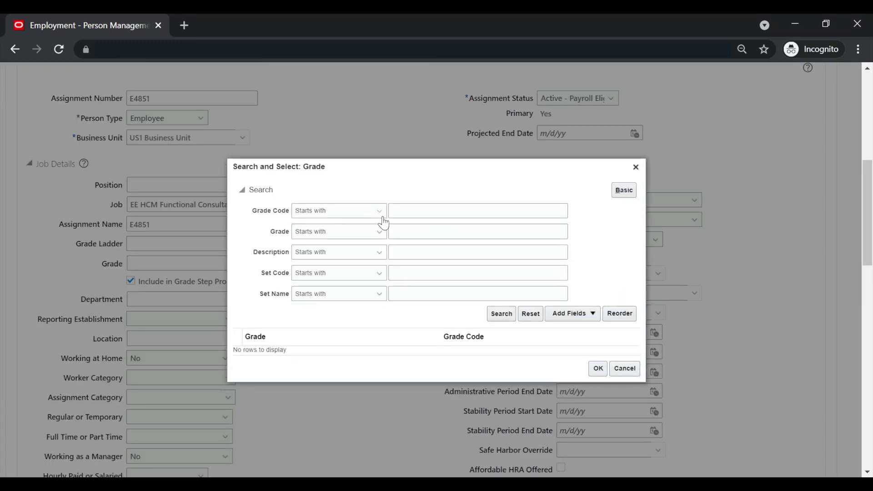
{"action": "left_click", "coordinate": [379, 214]}
{"action": "left_click", "coordinate": [340, 270]}
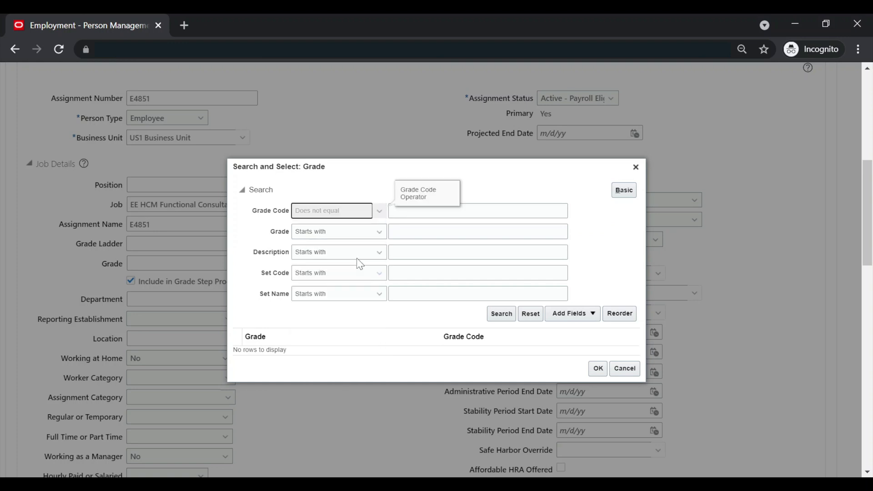
{"action": "left_click", "coordinate": [466, 209]}
{"action": "type", "text": "XX"}
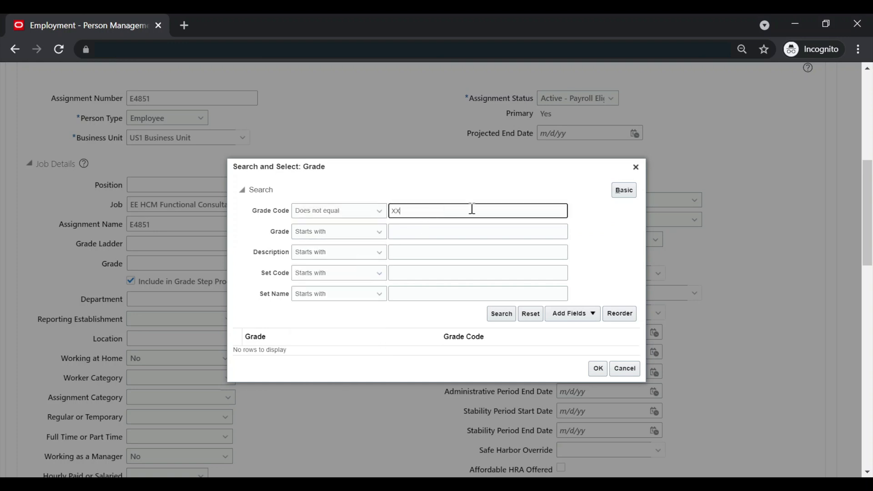
{"action": "left_click", "coordinate": [502, 313]}
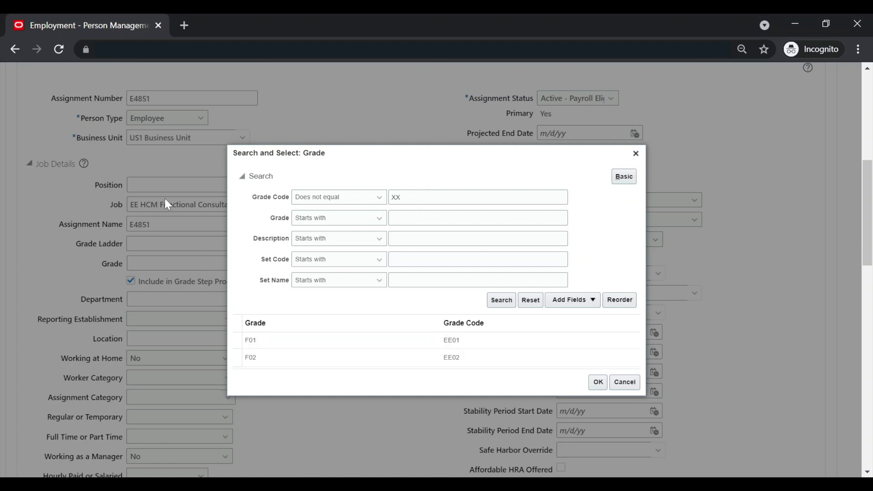
{"action": "left_click", "coordinate": [636, 154]}
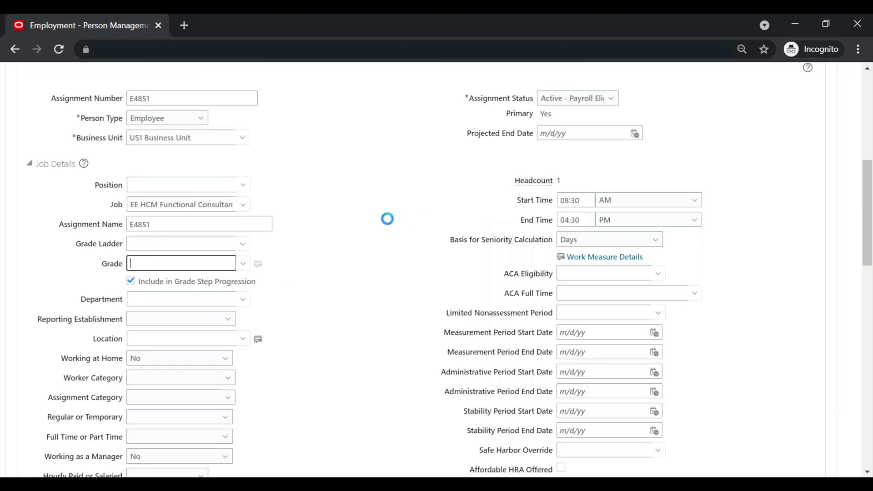
Change the assignment's job to EE HCM Solution Architect
{"action": "left_click", "coordinate": [182, 206]}
{"action": "left_click", "coordinate": [229, 206]}
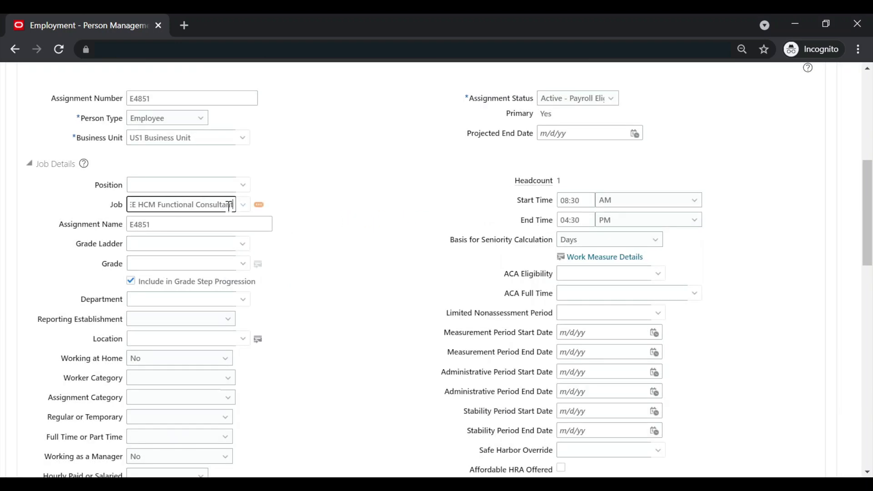
{"action": "triple_click", "coordinate": [229, 206]}
{"action": "type", "text": "EE"}
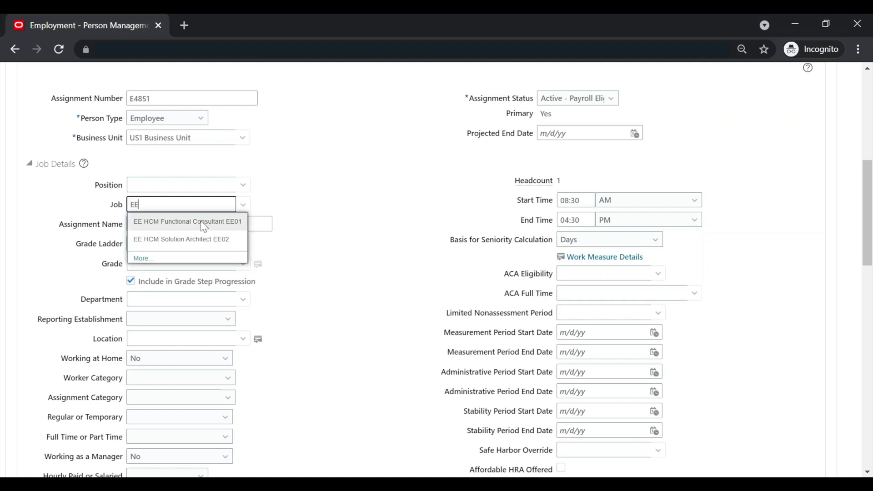
{"action": "left_click", "coordinate": [196, 239]}
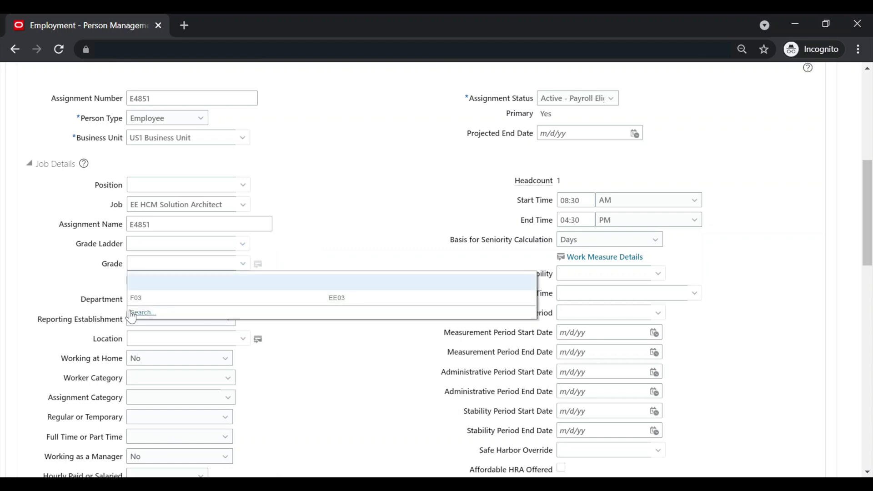
Search the grades offered for the Solution Architect job with Grade Code "Does not equal" XX, without selecting one
{"action": "left_click", "coordinate": [132, 312]}
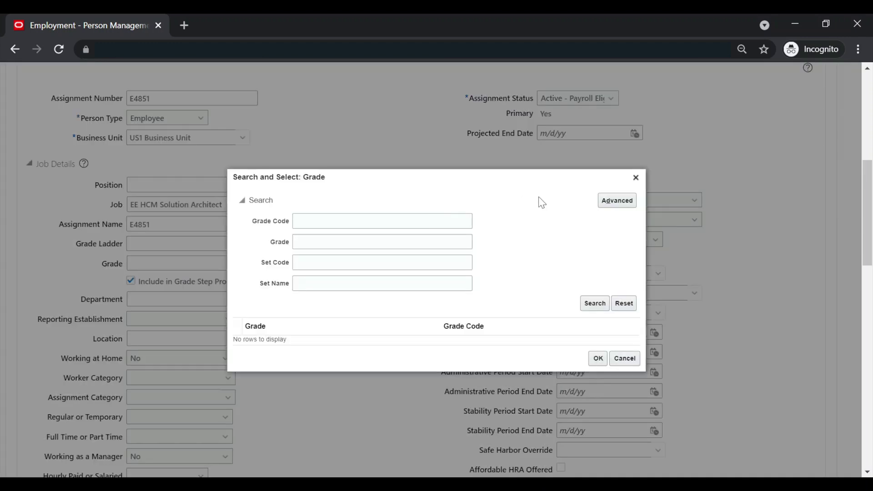
{"action": "left_click", "coordinate": [379, 213]}
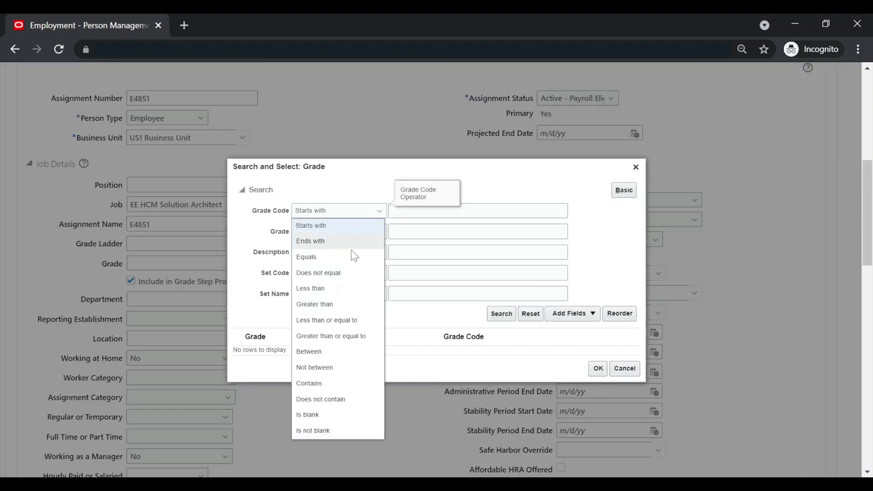
{"action": "left_click", "coordinate": [342, 273]}
{"action": "left_click", "coordinate": [467, 211]}
{"action": "type", "text": "XX"}
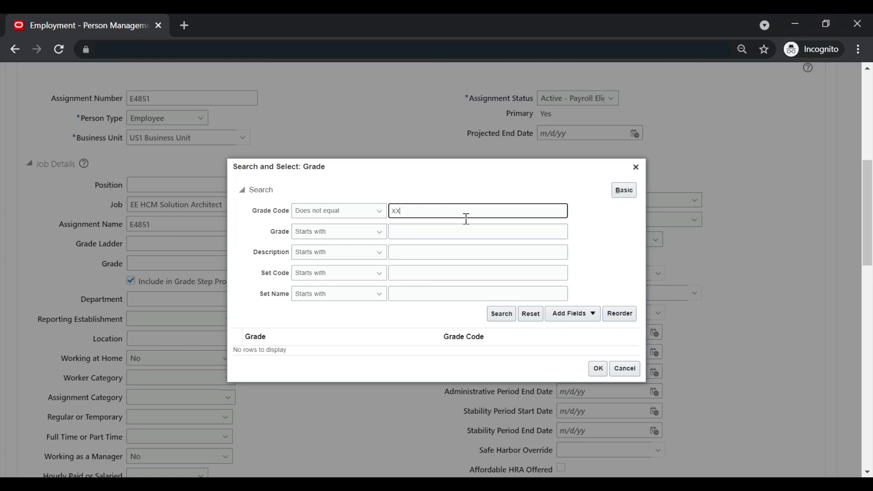
{"action": "left_click", "coordinate": [502, 314]}
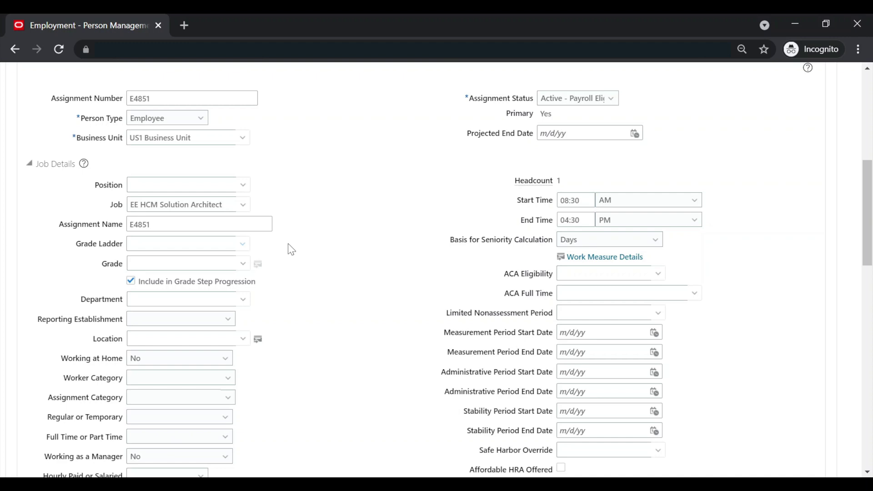
Clear the assignment's job and set its grade to Admin05
{"action": "left_click", "coordinate": [177, 206]}
{"action": "triple_click", "coordinate": [177, 205]}
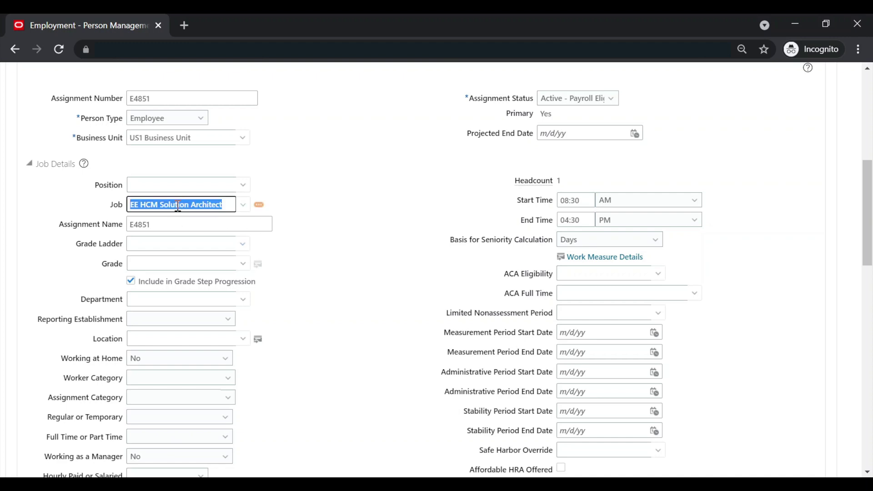
{"action": "key", "text": "BackSpace"}
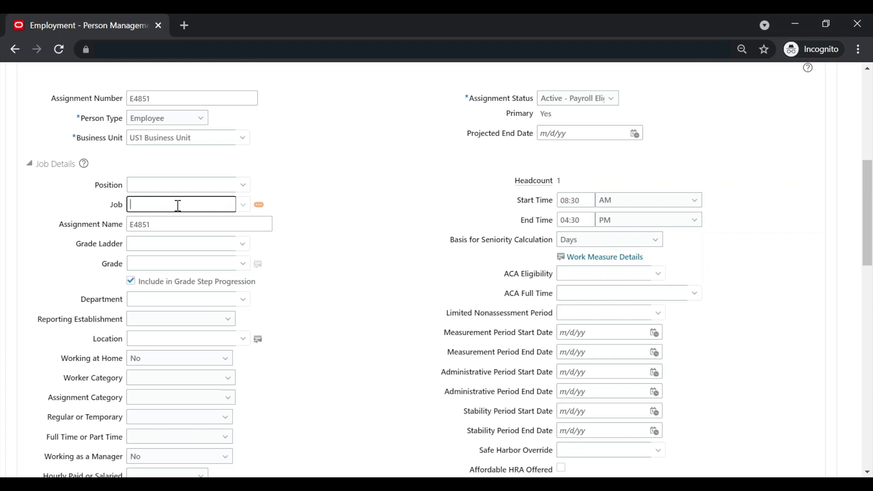
{"action": "left_click", "coordinate": [191, 261]}
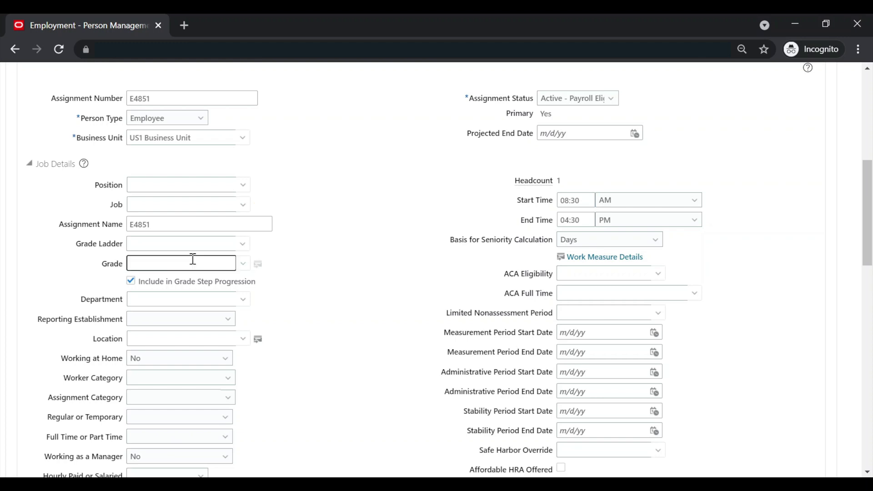
{"action": "left_click", "coordinate": [244, 263]}
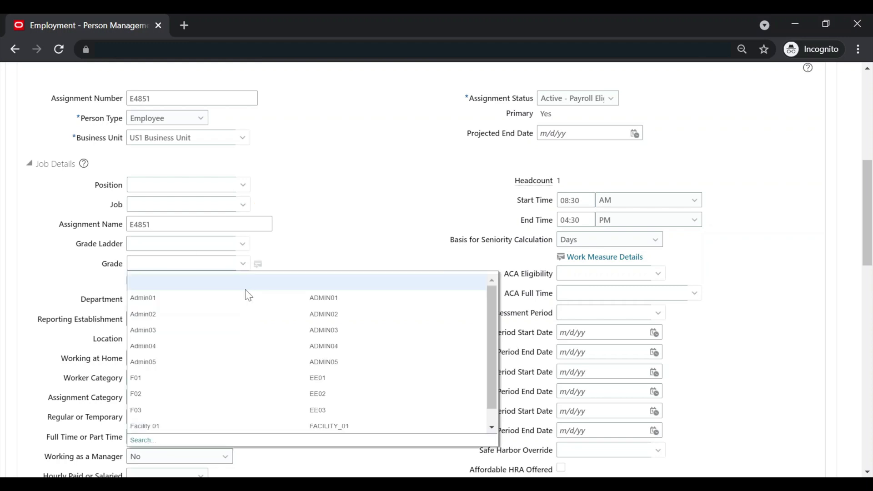
{"action": "left_click", "coordinate": [167, 363]}
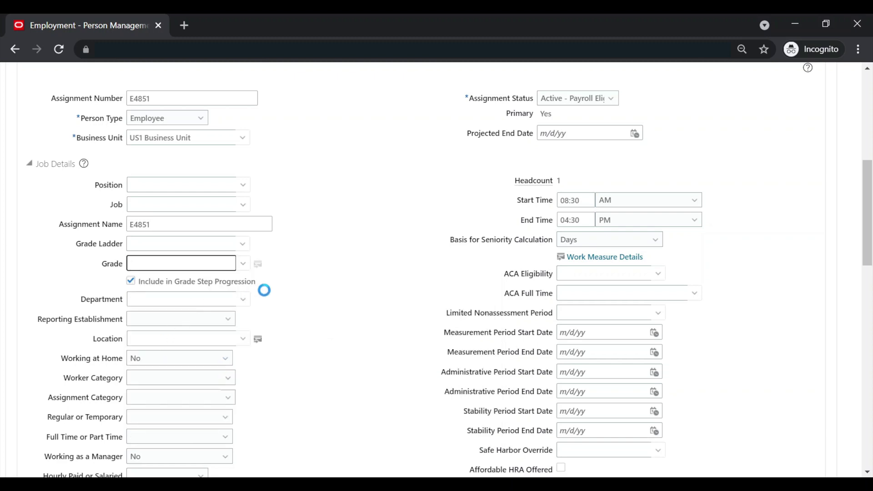
Set the assignment's job to EE HCM Functional Consultant and check the grade field
{"action": "left_click", "coordinate": [166, 204]}
{"action": "type", "text": "EE"}
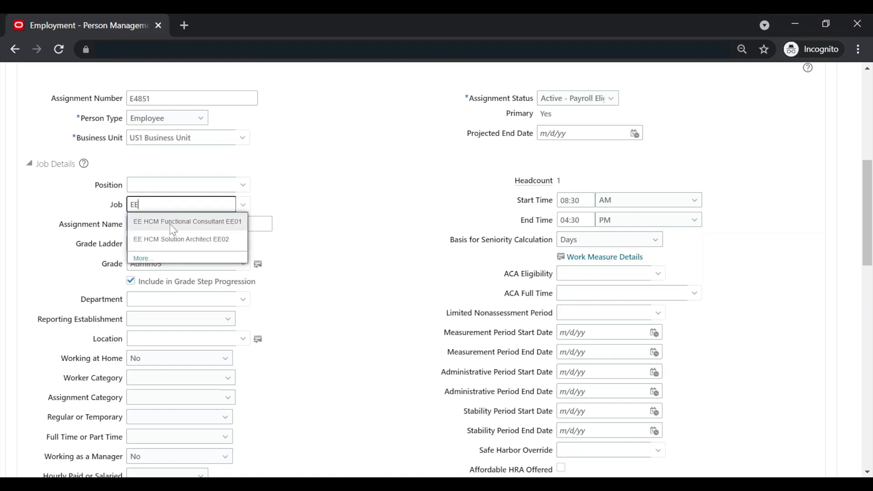
{"action": "left_click", "coordinate": [170, 223]}
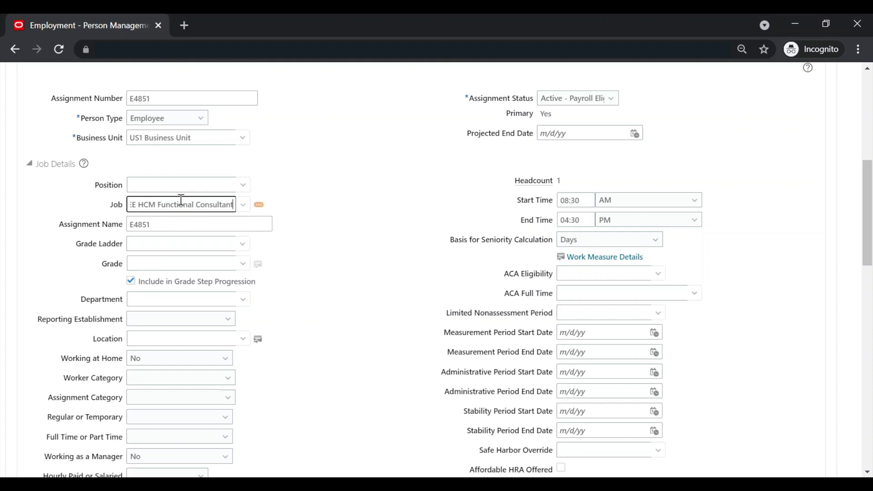
{"action": "left_click", "coordinate": [157, 263]}
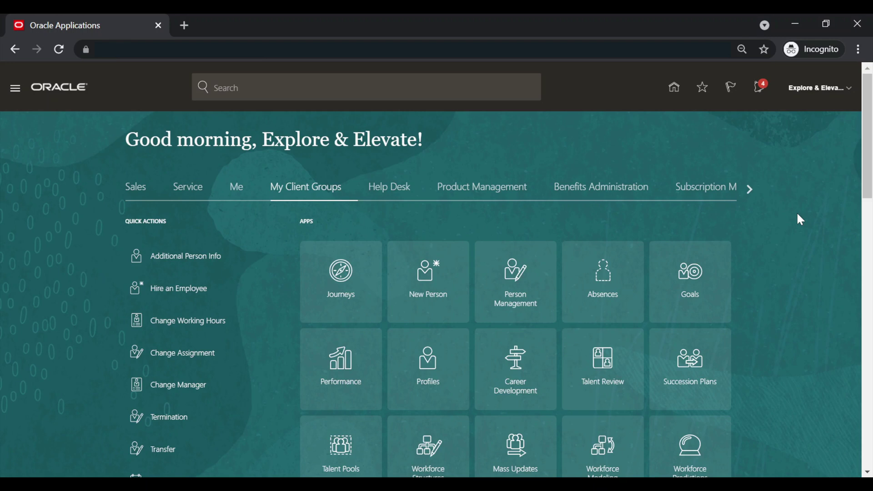
Go to Setup and Maintenance and open its search page
{"action": "left_click", "coordinate": [852, 92]}
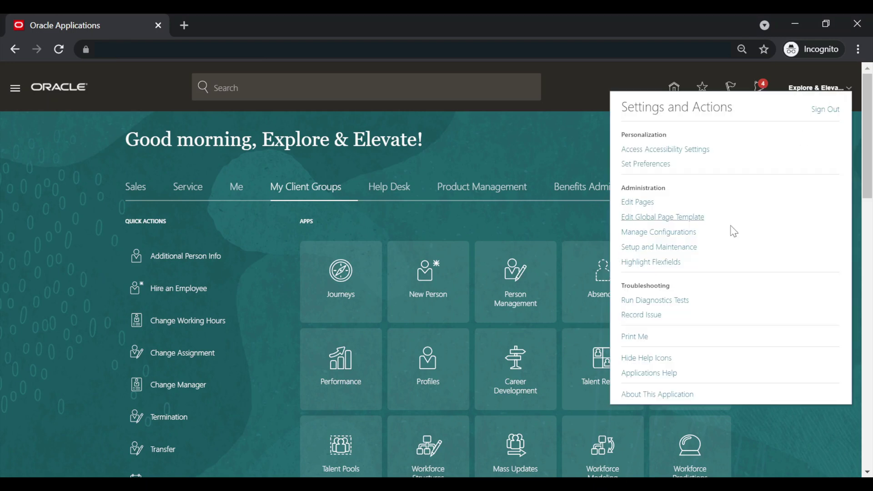
{"action": "left_click", "coordinate": [695, 250]}
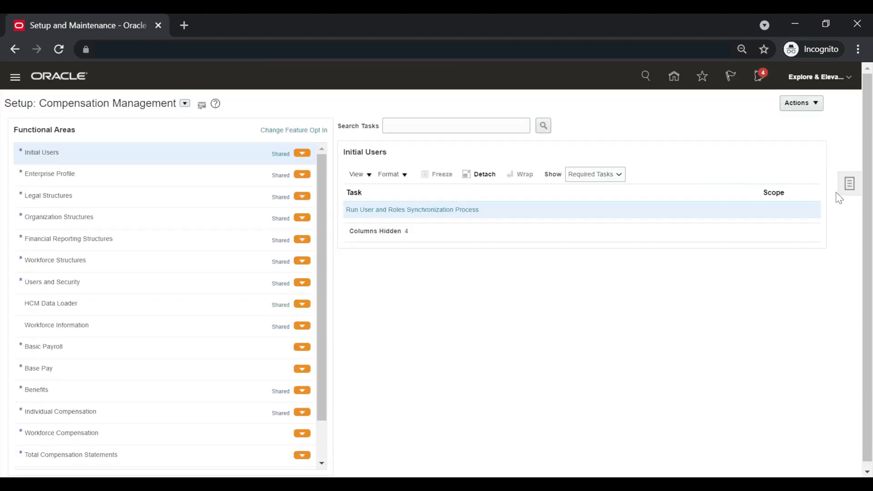
{"action": "left_click", "coordinate": [848, 191]}
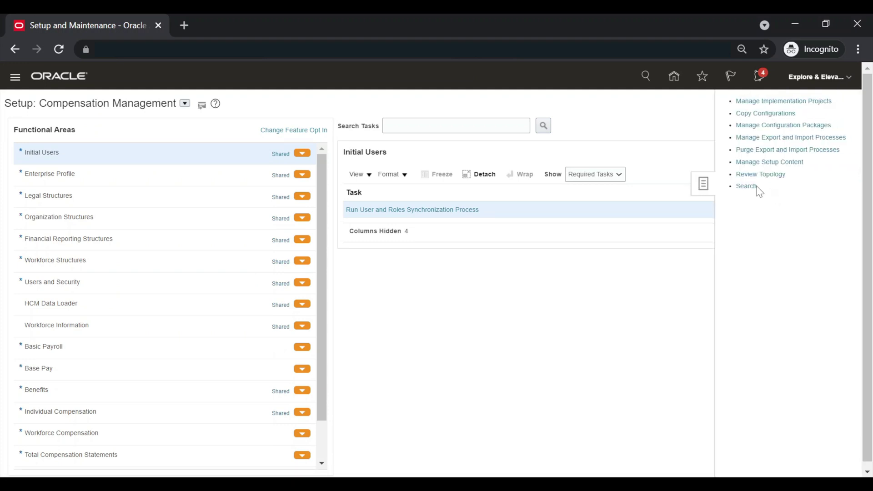
{"action": "left_click", "coordinate": [746, 186]}
Search the setup tasks for "Manage Administrator Pro" and open the Manage Administrator Profile Values task
{"action": "left_click", "coordinate": [203, 128]}
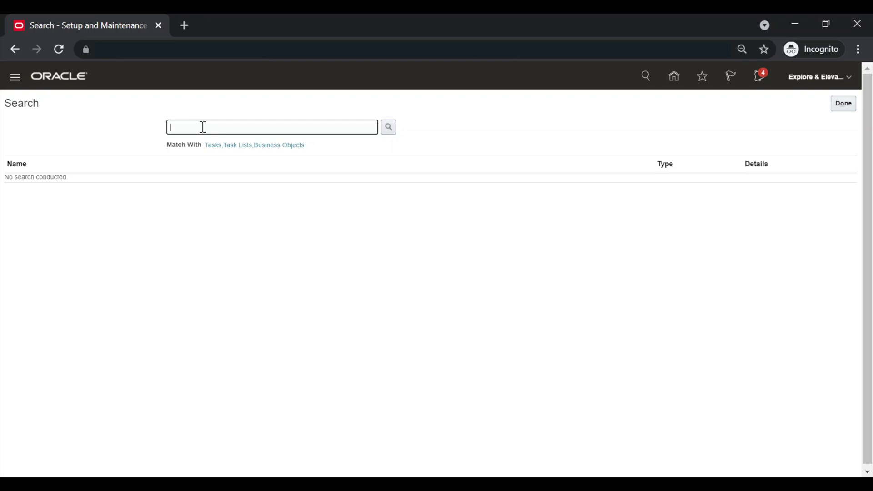
{"action": "type", "text": "Manage A"}
{"action": "type", "text": "dministrator"}
{"action": "type", "text": " P{r"}
{"action": "key", "text": "BackSpace"}
{"action": "key", "text": "BackSpace"}
{"action": "type", "text": "ro"}
{"action": "key", "text": "Return"}
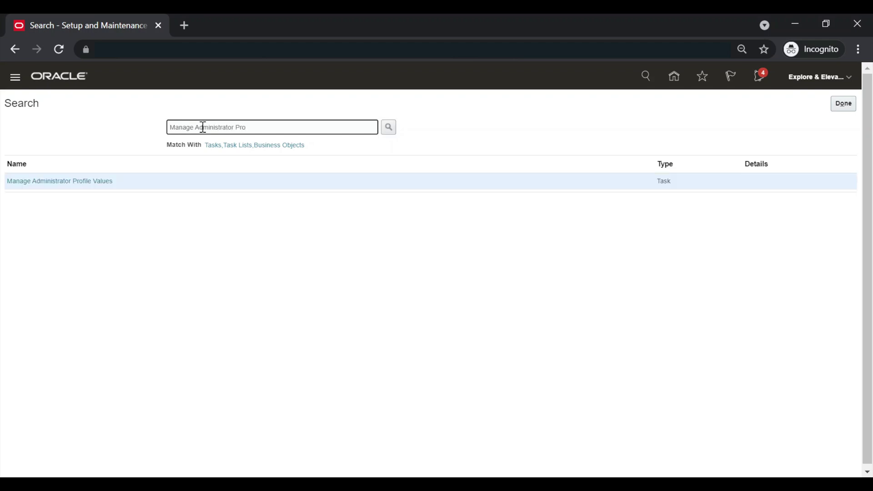
{"action": "left_click", "coordinate": [120, 188]}
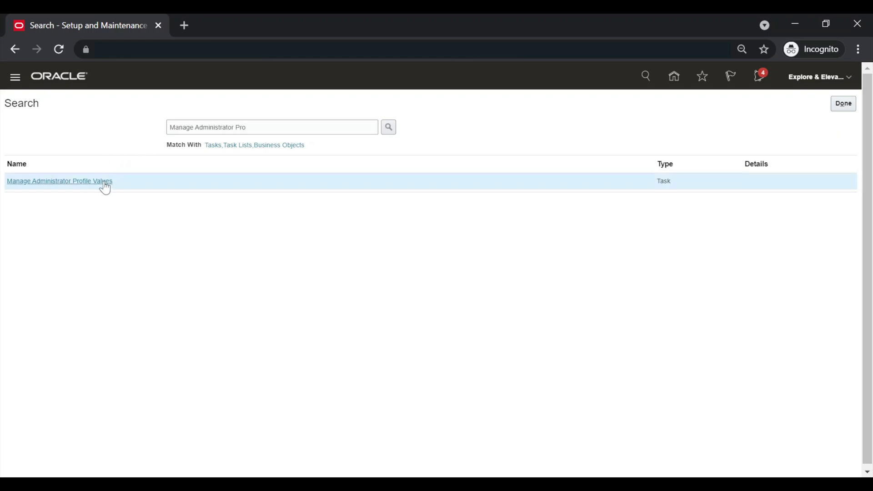
{"action": "left_click", "coordinate": [100, 181]}
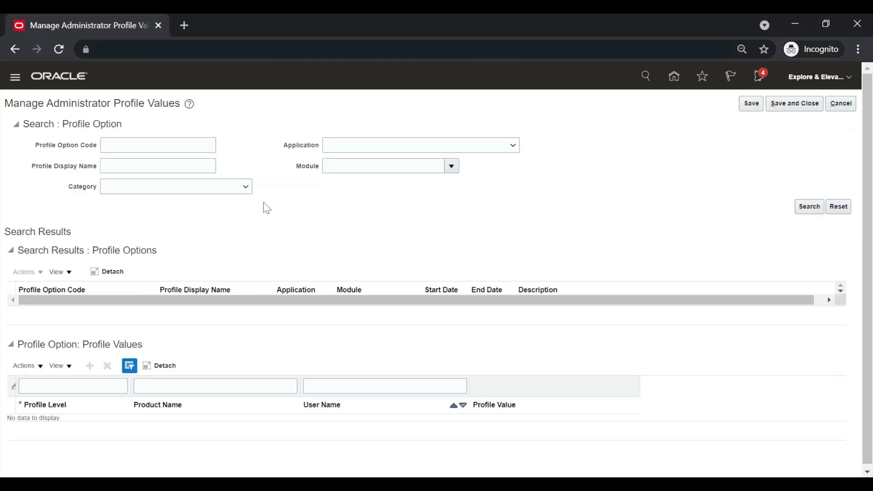
Search the profile options by the display name PER_DEFAULT
{"action": "left_click", "coordinate": [132, 166]}
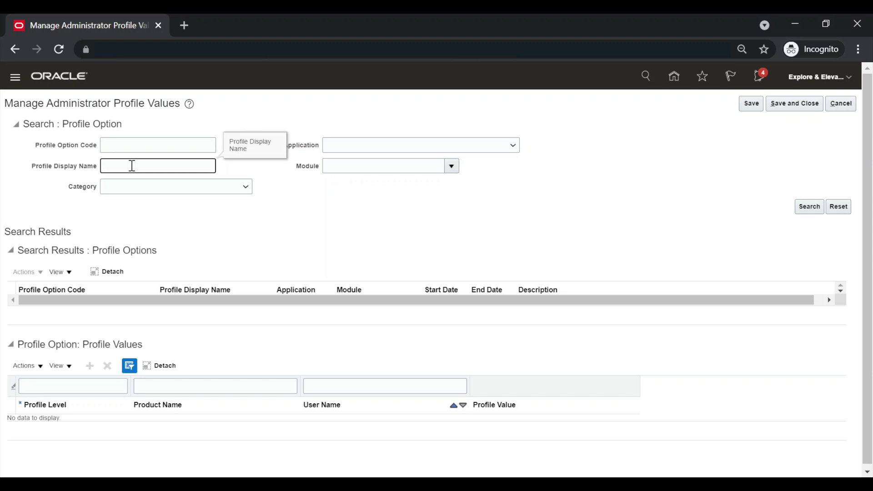
{"action": "type", "text": "PER_DEFAULT"}
{"action": "key", "text": "Return"}
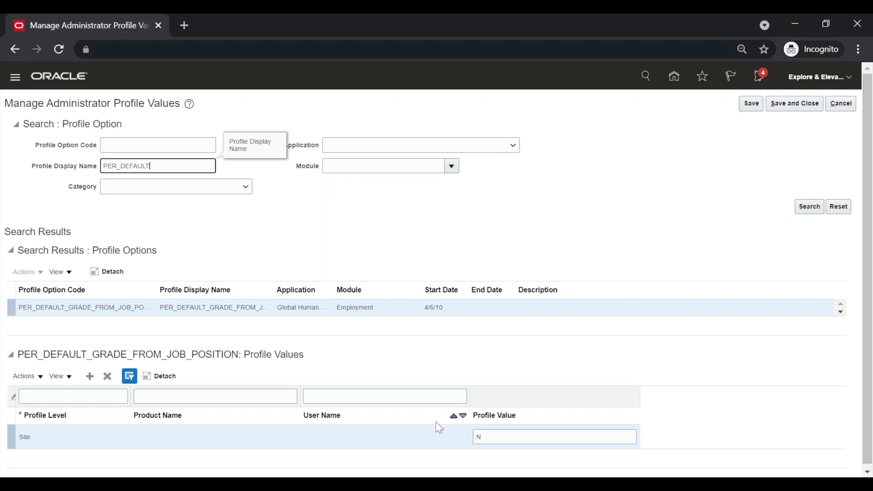
Set the Site-level value of PER_DEFAULT_GRADE_FROM_JOB_POSITION to Y and save the change
{"action": "double_click", "coordinate": [495, 443]}
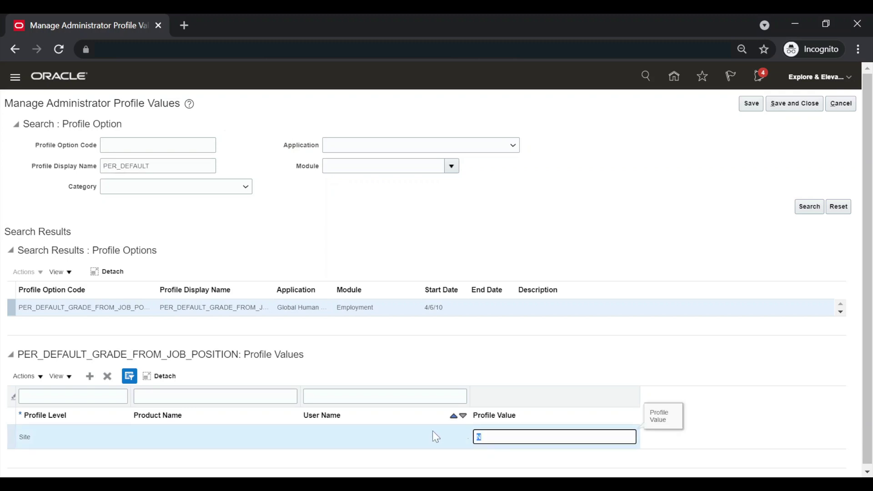
{"action": "type", "text": "Y"}
{"action": "left_click", "coordinate": [646, 216]}
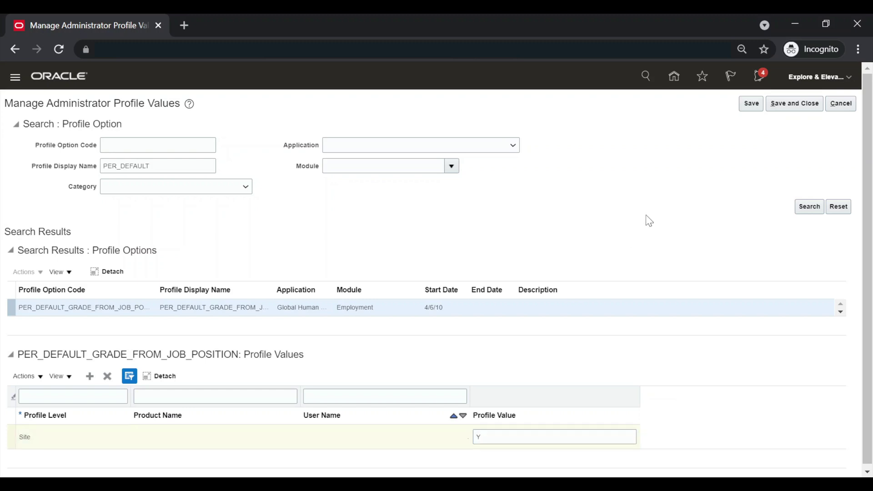
{"action": "left_click", "coordinate": [760, 105]}
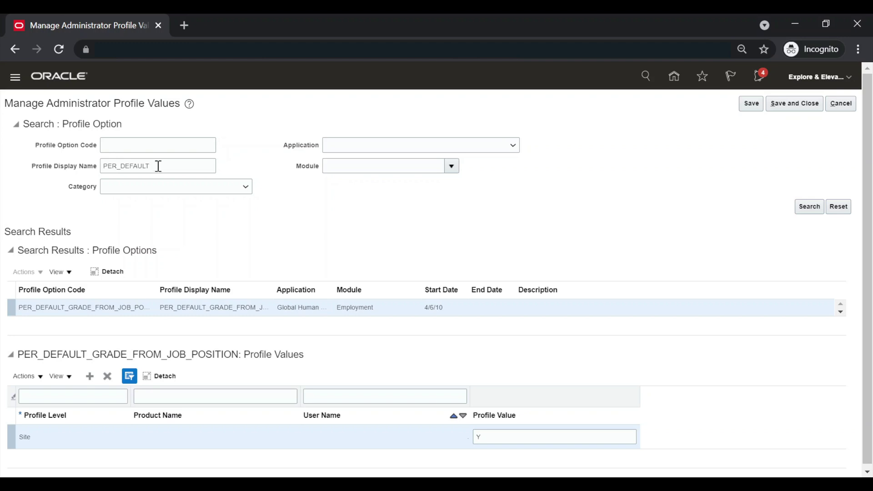
Search the profile options by the display name PER_ENFOR to check the Site-level value of PER_ENFORCE_VALID_GRADES
{"action": "left_click_drag", "start_coordinate": [157, 166], "coordinate": [58, 156]}
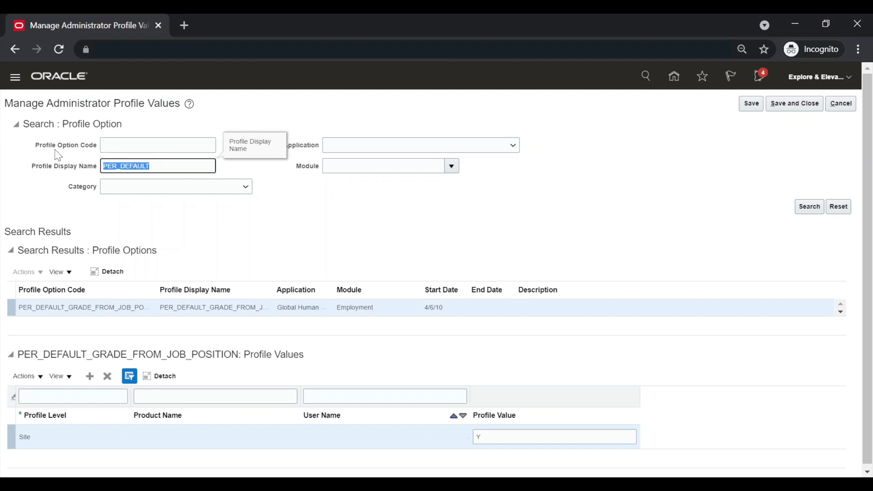
{"action": "type", "text": "PER_ENFOR"}
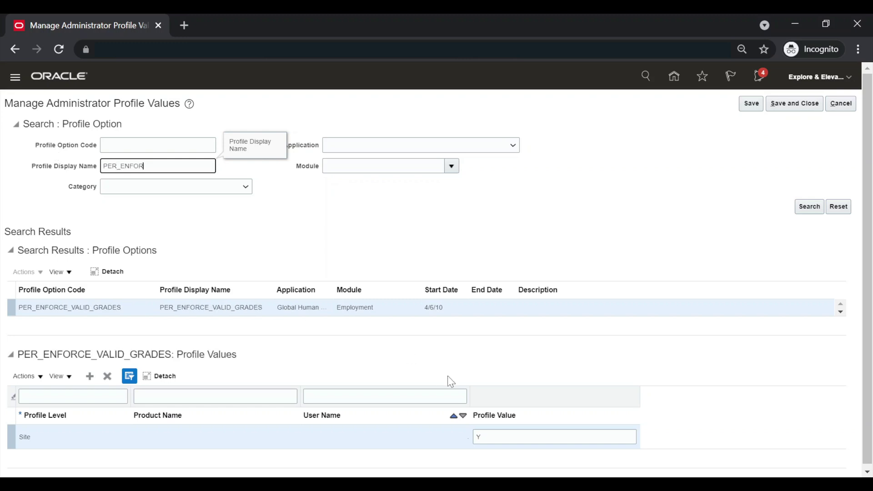
{"action": "left_click", "coordinate": [328, 259]}
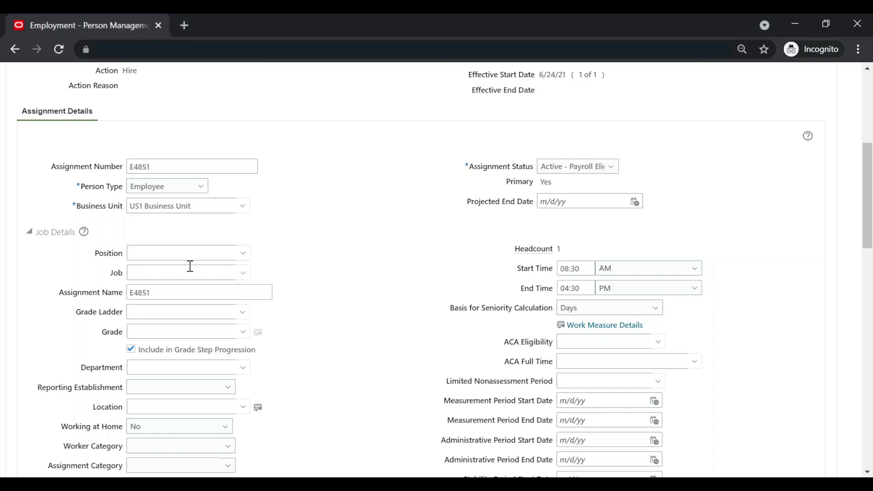
Set the job on the employee's assignment to EE HCM Solution Architect
{"action": "left_click", "coordinate": [187, 271]}
{"action": "type", "text": "EE HC"}
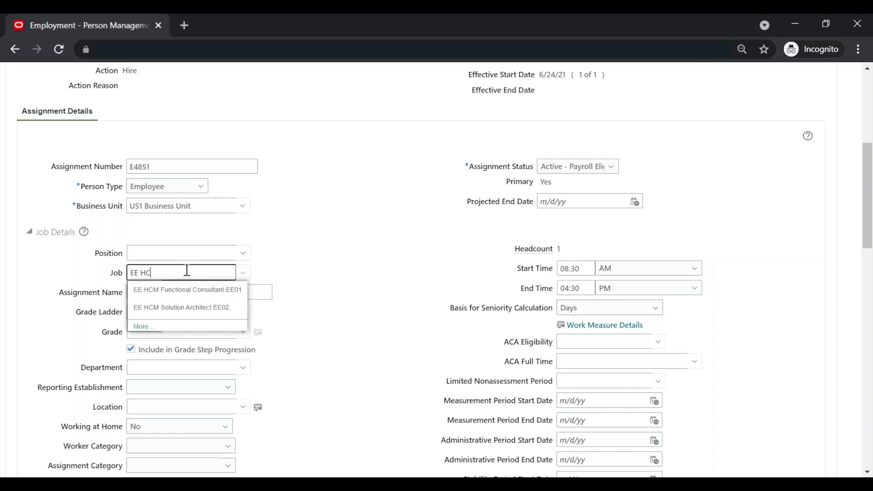
{"action": "left_click", "coordinate": [191, 306]}
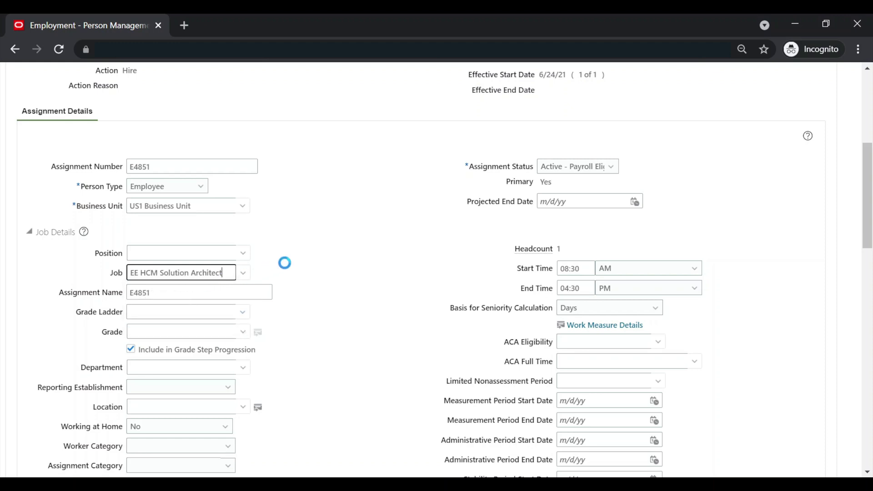